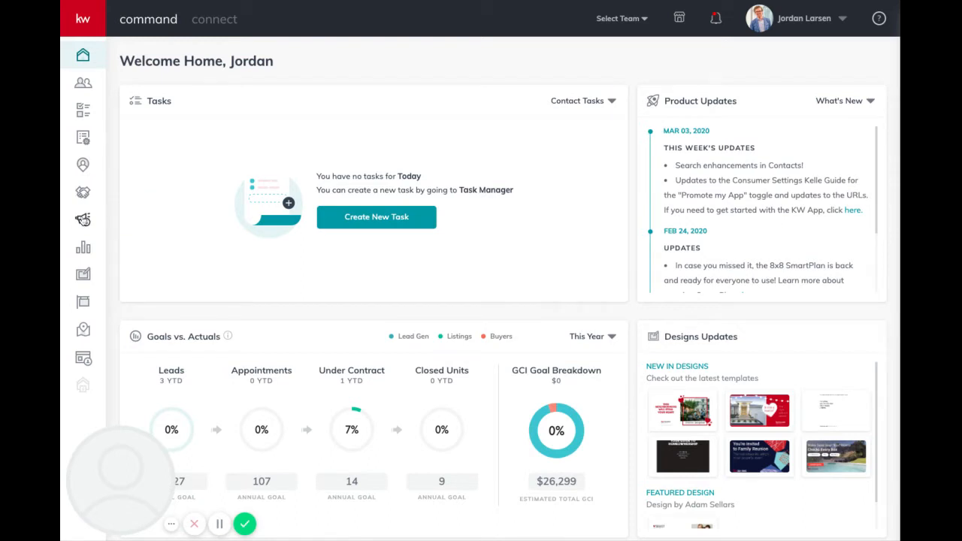
# Go from the dashboard to the Campaigns list and start creating a new campaign.
pyautogui.click(83, 219)
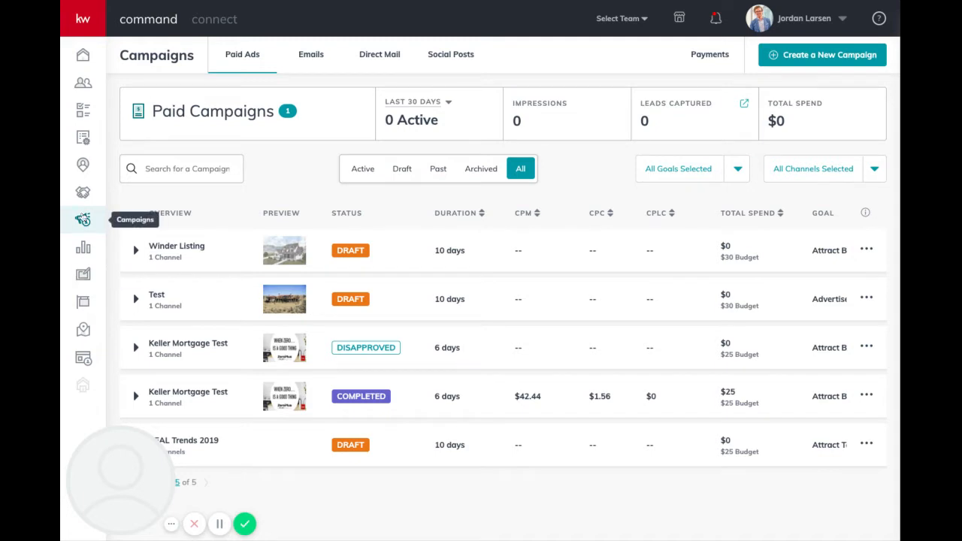
pyautogui.click(811, 63)
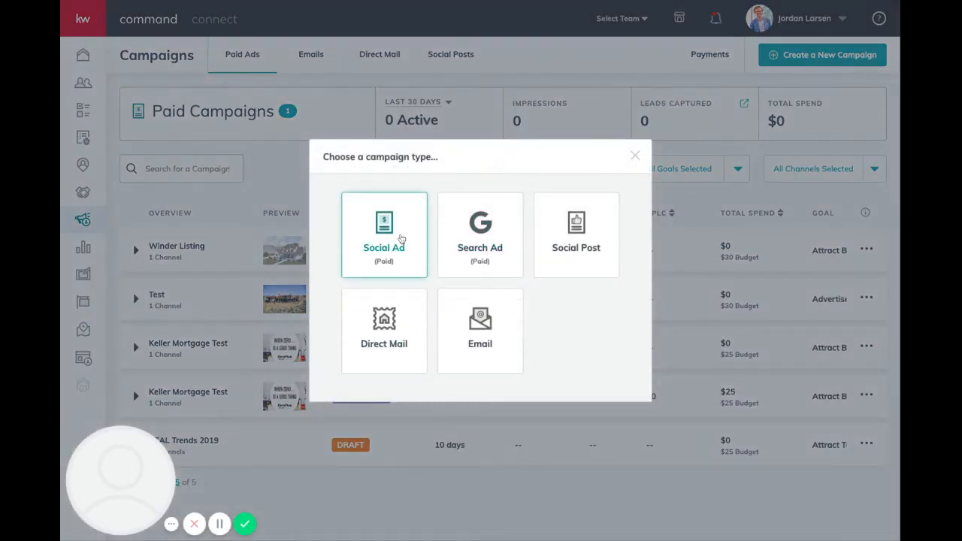
# Choose a Social Ad campaign running on both Facebook and Instagram.
pyautogui.click(403, 242)
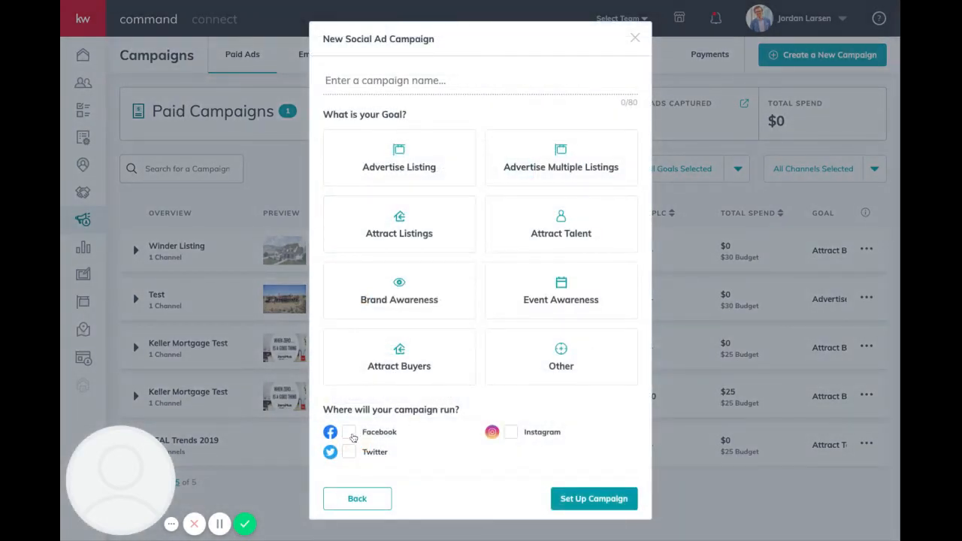
pyautogui.click(350, 434)
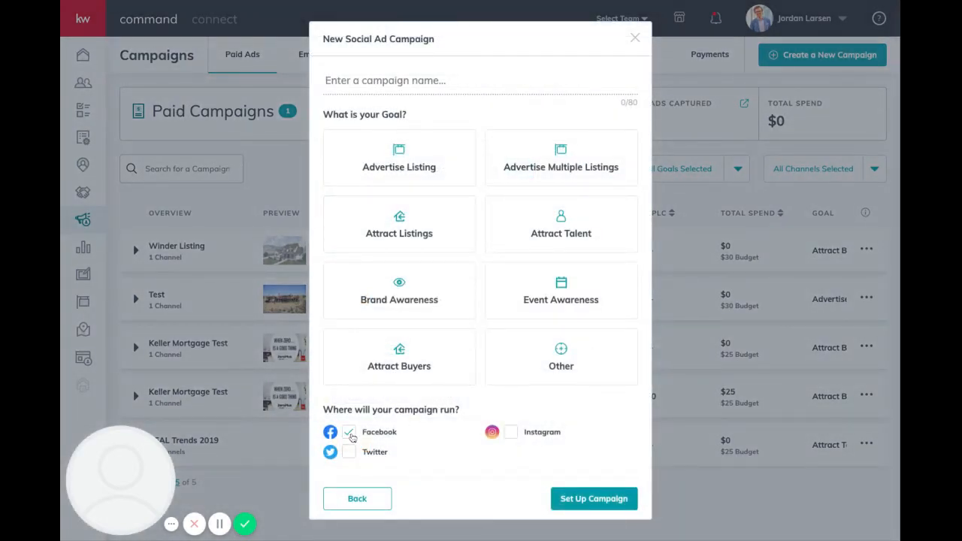
pyautogui.click(512, 433)
# Name the campaign 'Test 1' and pick the Attract Buyers goal.
pyautogui.click(437, 88)
pyautogui.write('Test')
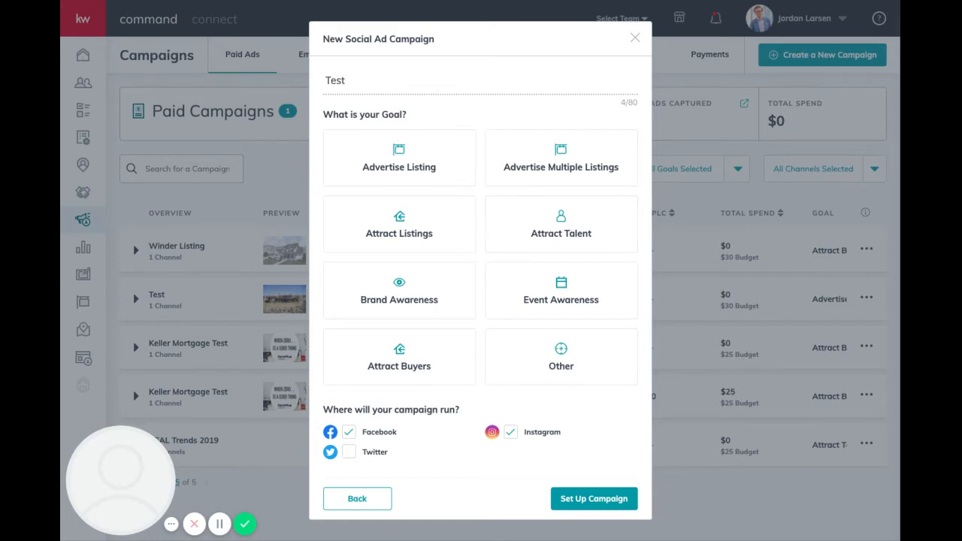
pyautogui.write(' 1')
pyautogui.click(553, 179)
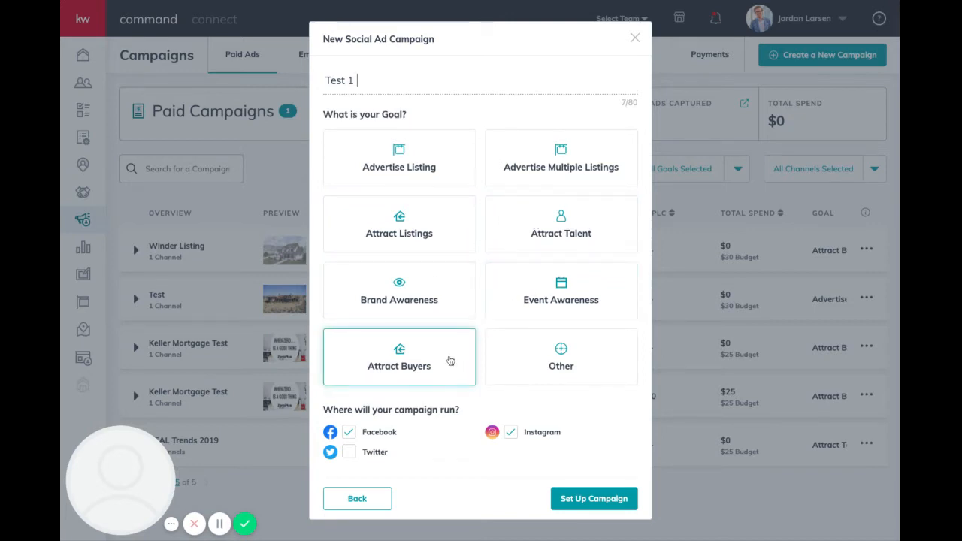
pyautogui.click(399, 357)
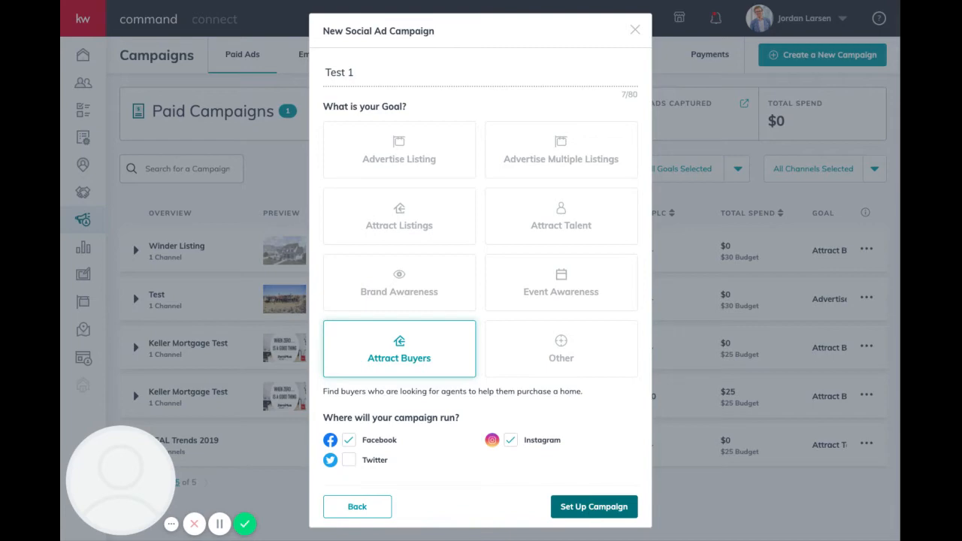
# Set up the Test 1 campaign, dismiss the crop preview, check Name & Goal, and begin adding a listing.
pyautogui.click(594, 507)
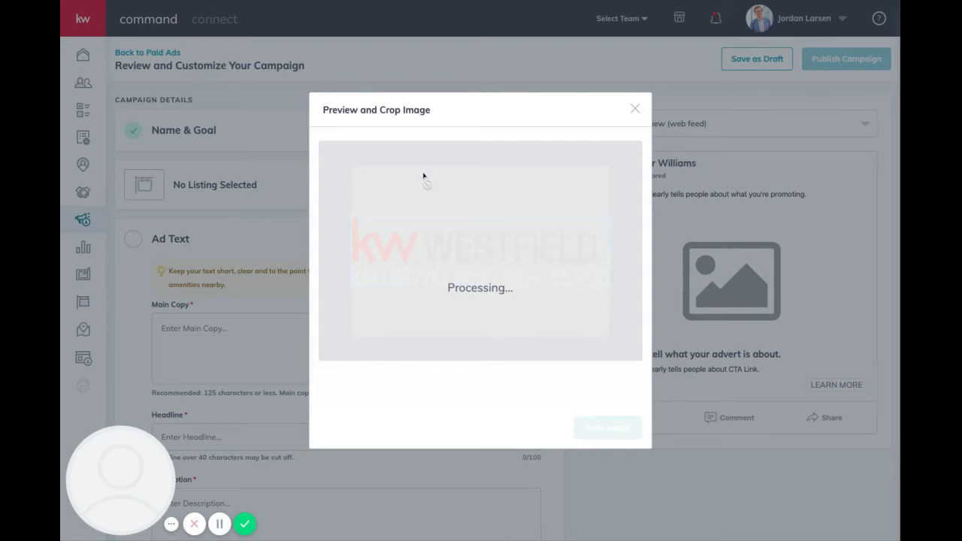
pyautogui.click(635, 109)
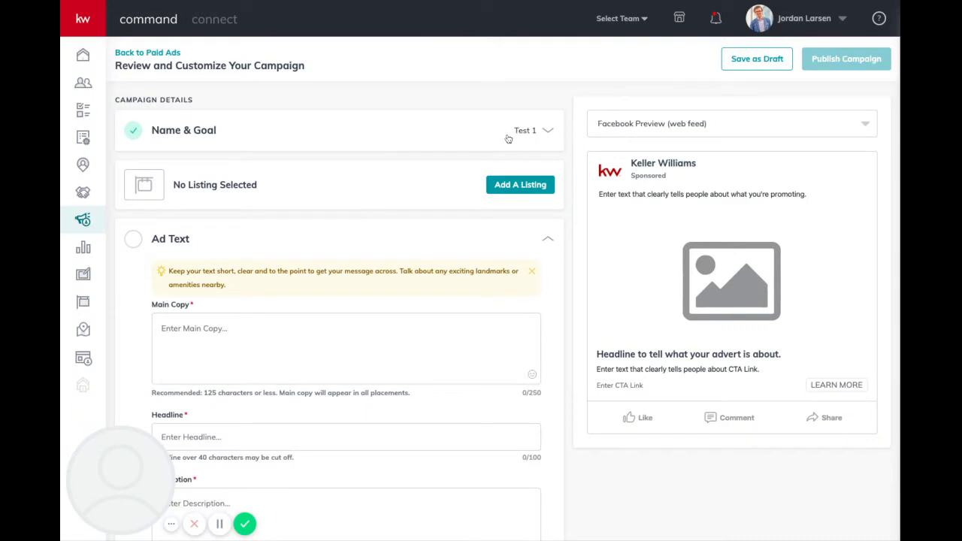
pyautogui.click(548, 131)
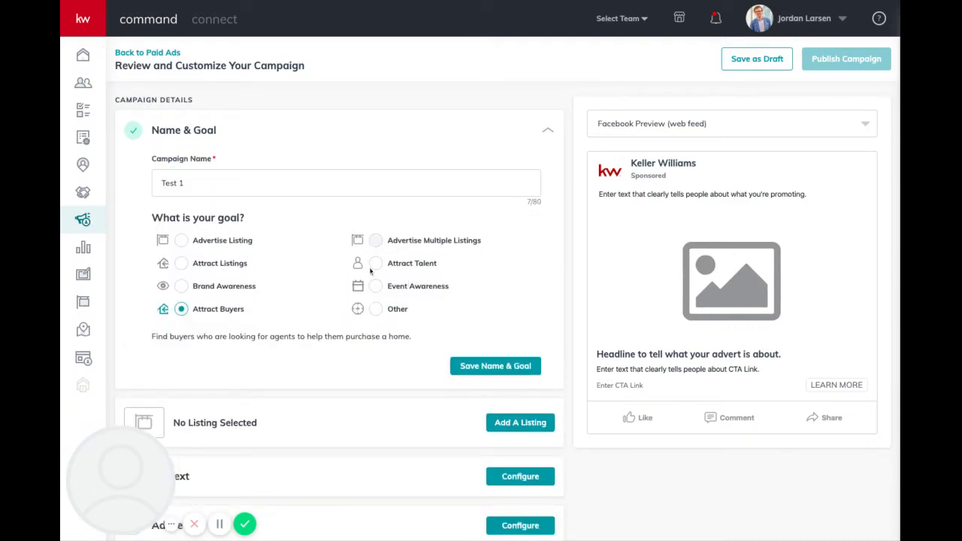
pyautogui.scroll(-1, 391, 308)
pyautogui.scroll(-1, 390, 308)
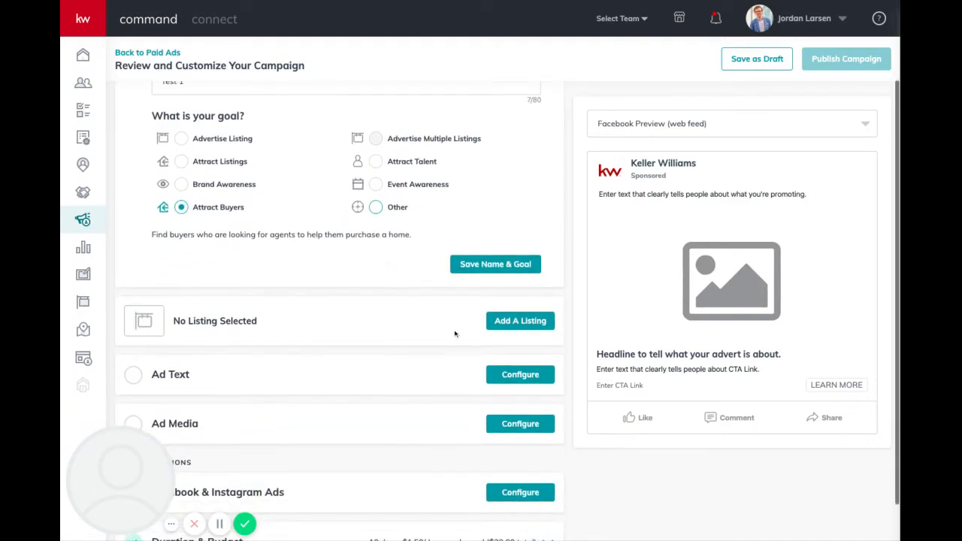
pyautogui.click(505, 321)
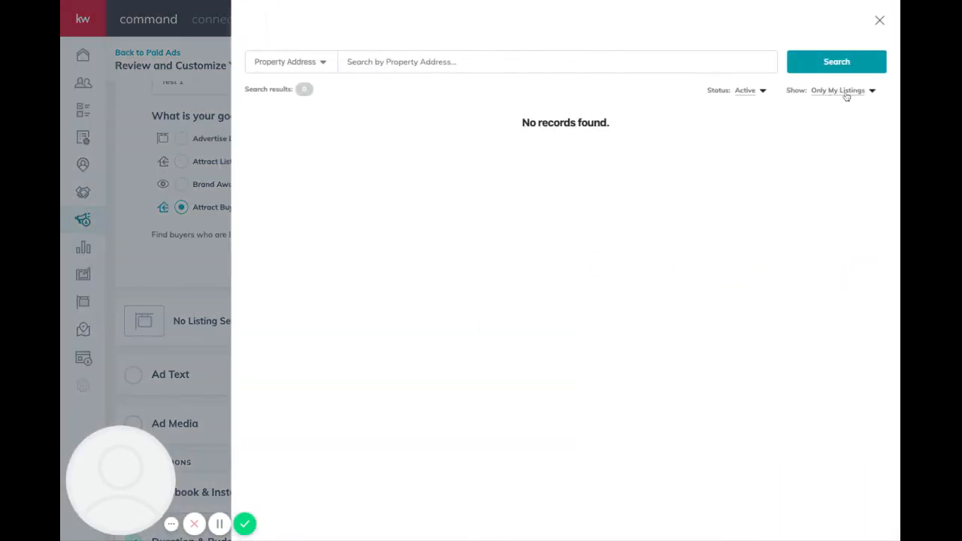
pyautogui.click(845, 93)
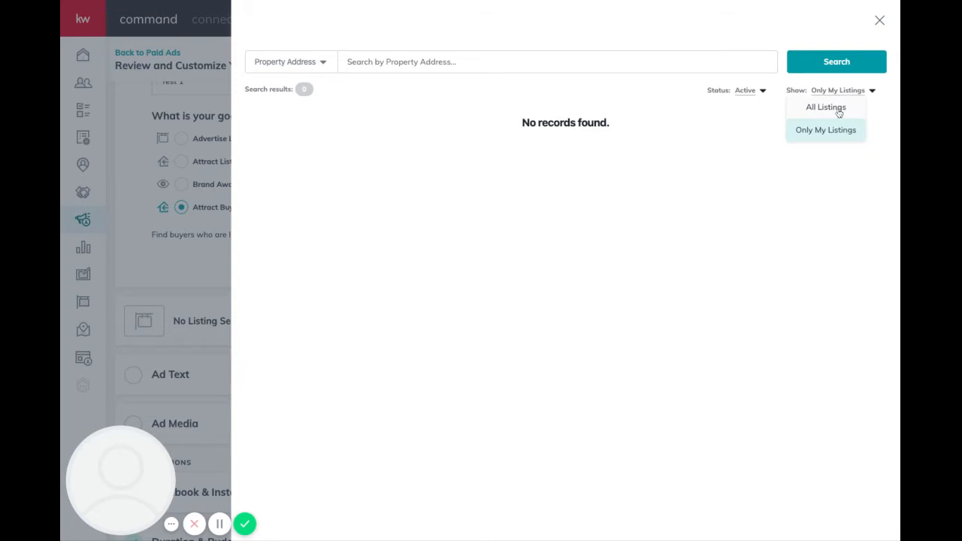
pyautogui.click(839, 110)
pyautogui.click(525, 61)
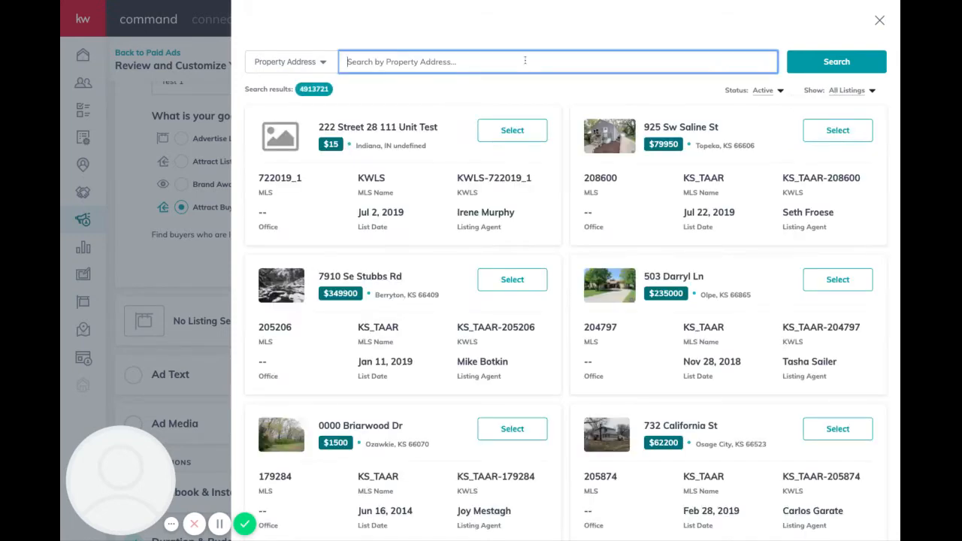
pyautogui.write('Orem UT')
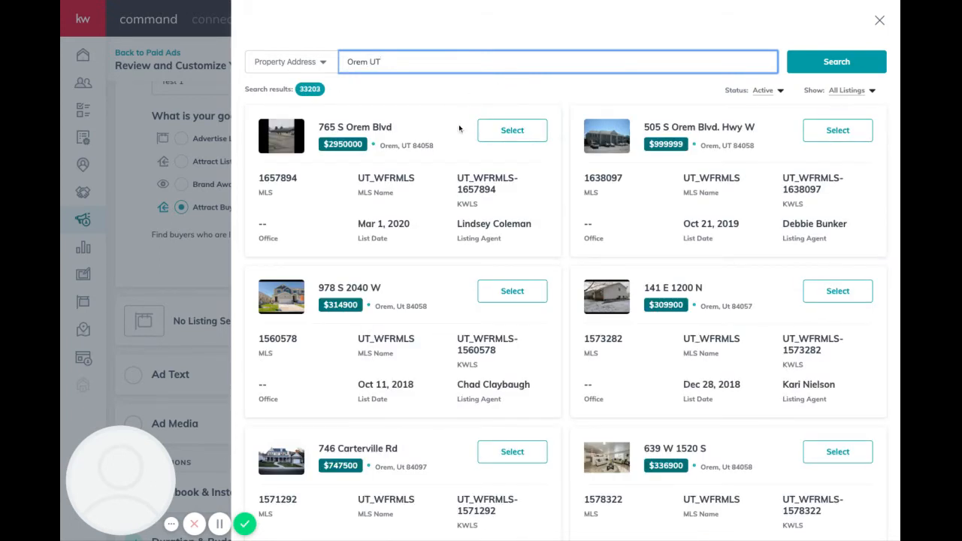
pyautogui.scroll(-3, 456, 140)
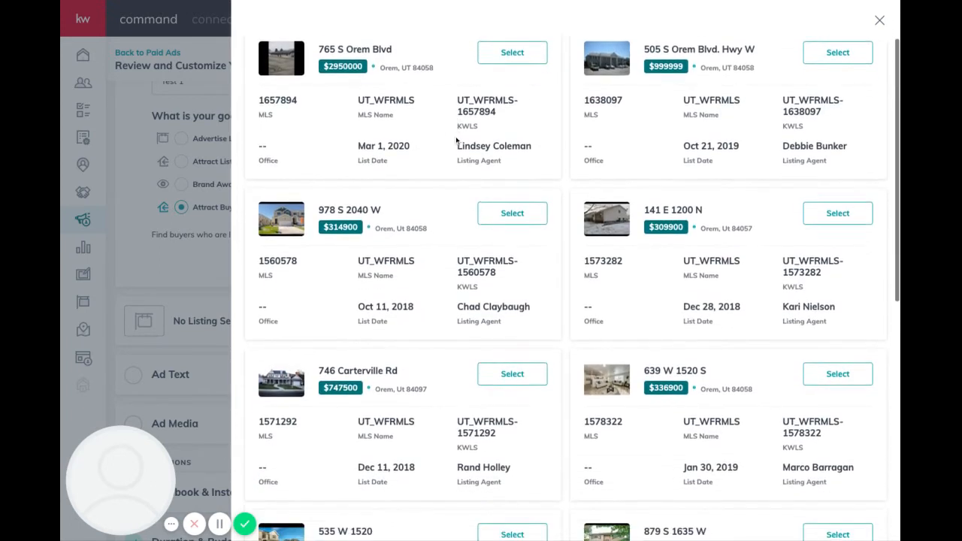
pyautogui.scroll(-2, 455, 140)
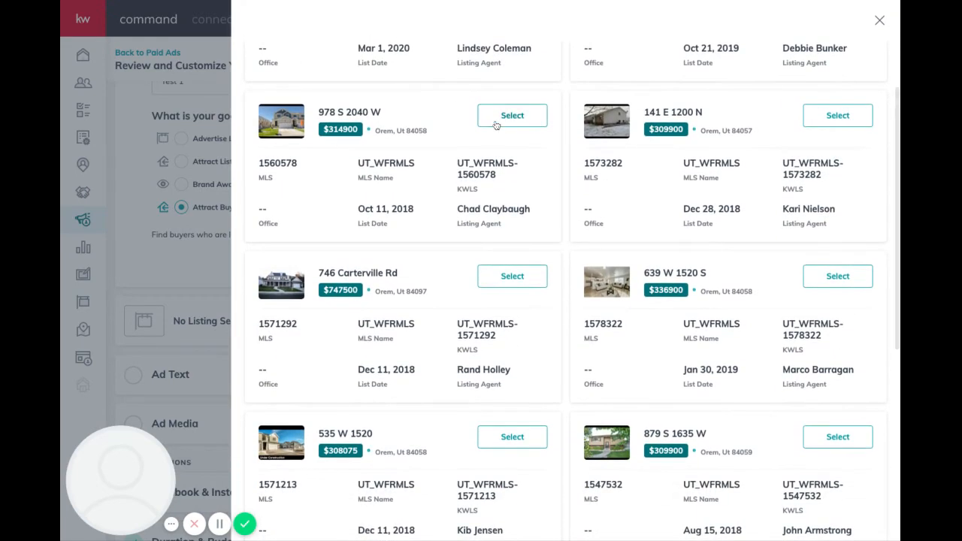
pyautogui.click(499, 119)
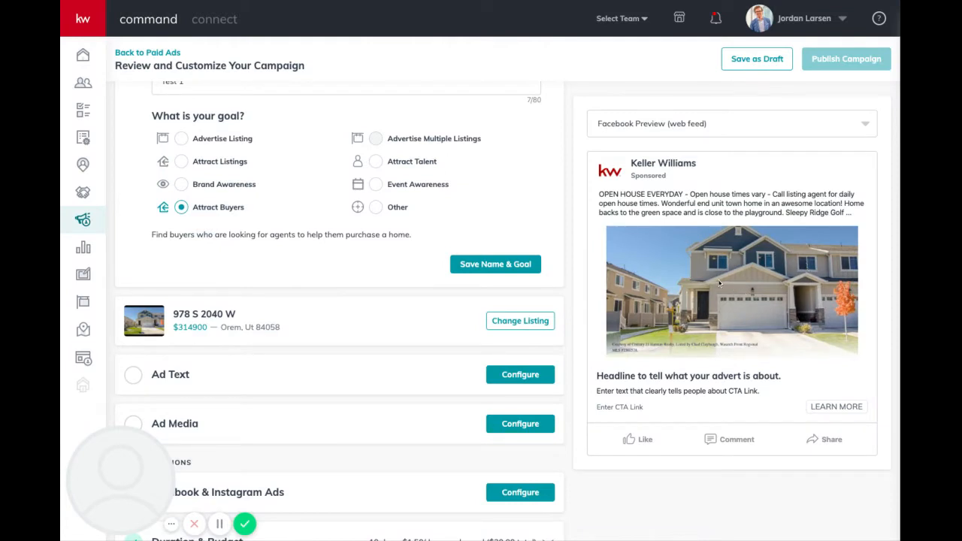
# Configure the Ad Text and switch the ad preview to Instagram Ad.
pyautogui.scroll(-1, 531, 248)
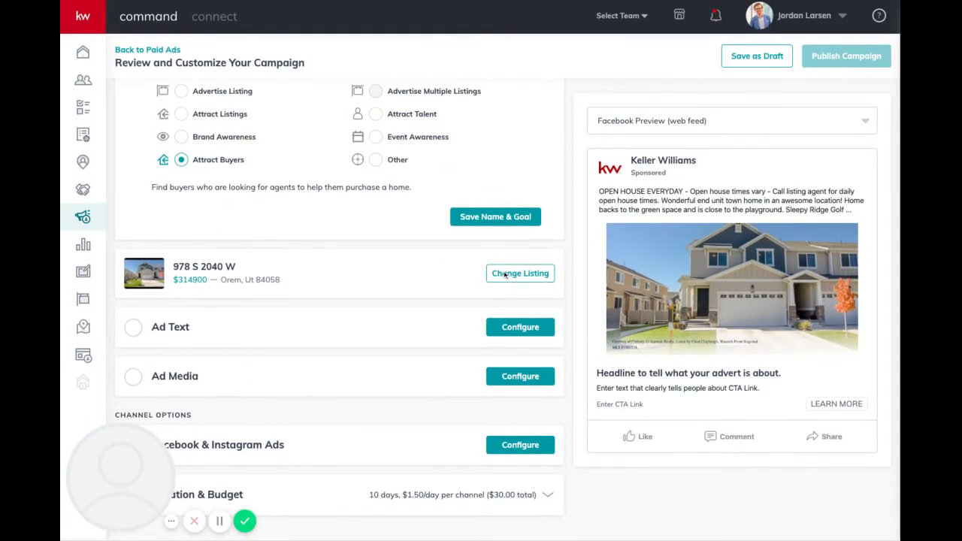
pyautogui.click(521, 331)
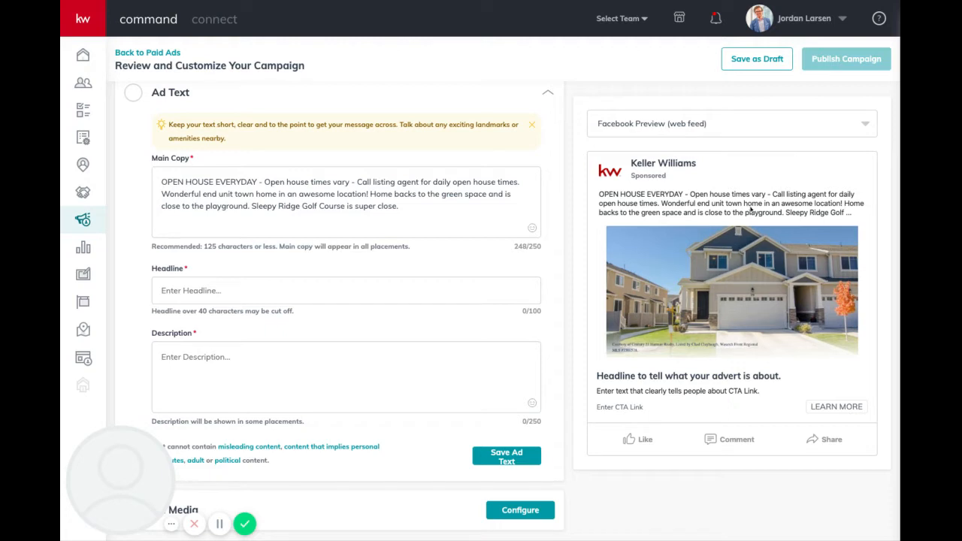
pyautogui.click(745, 126)
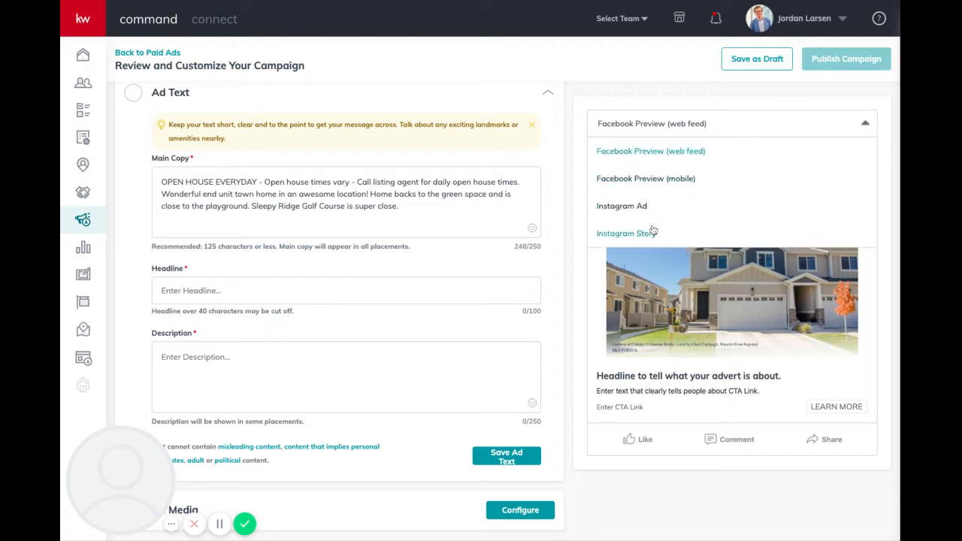
pyautogui.click(641, 207)
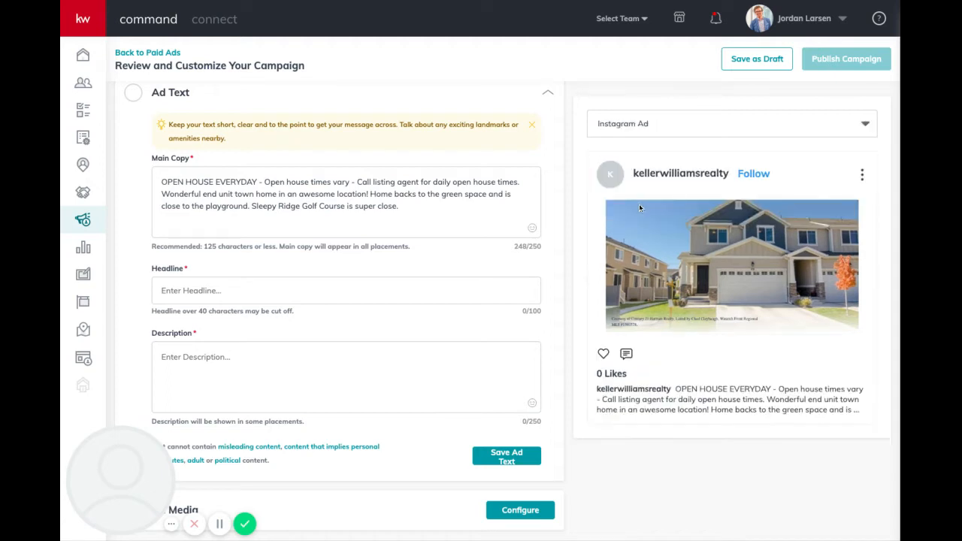
pyautogui.scroll(-1, 335, 219)
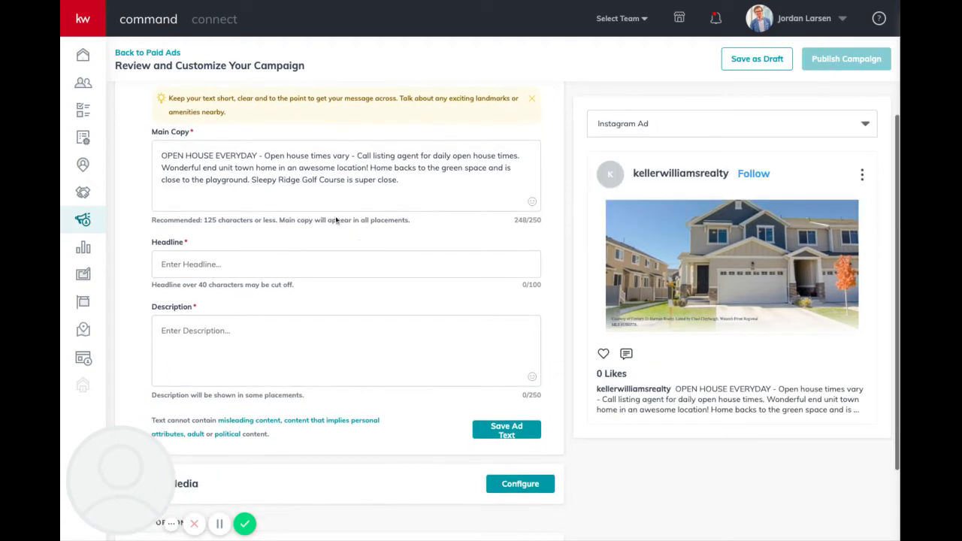
pyautogui.scroll(1, 268, 169)
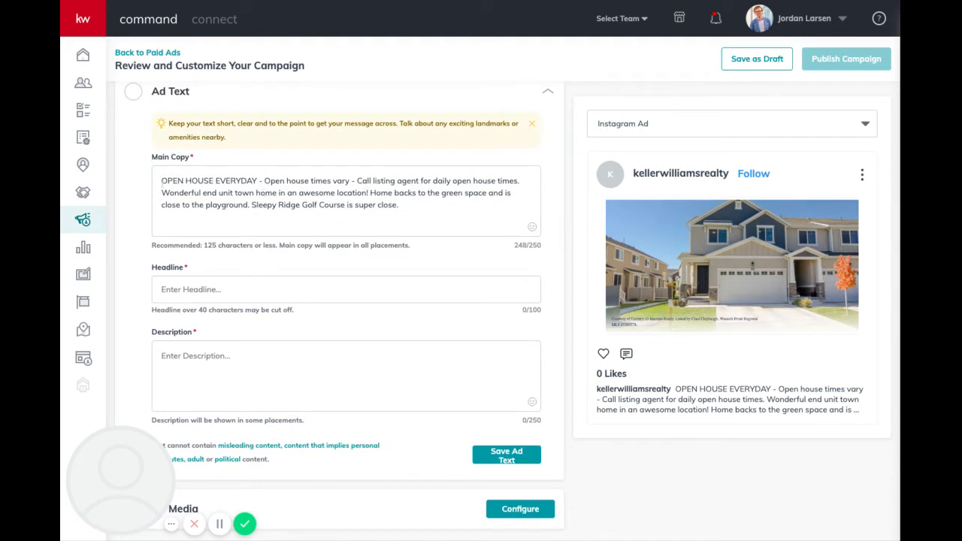
# Remove the OPEN HOUSE EVERYDAY line from the main copy and set the headline 'Home is waiting!'.
pyautogui.moveTo(162, 184); pyautogui.dragTo(519, 182)
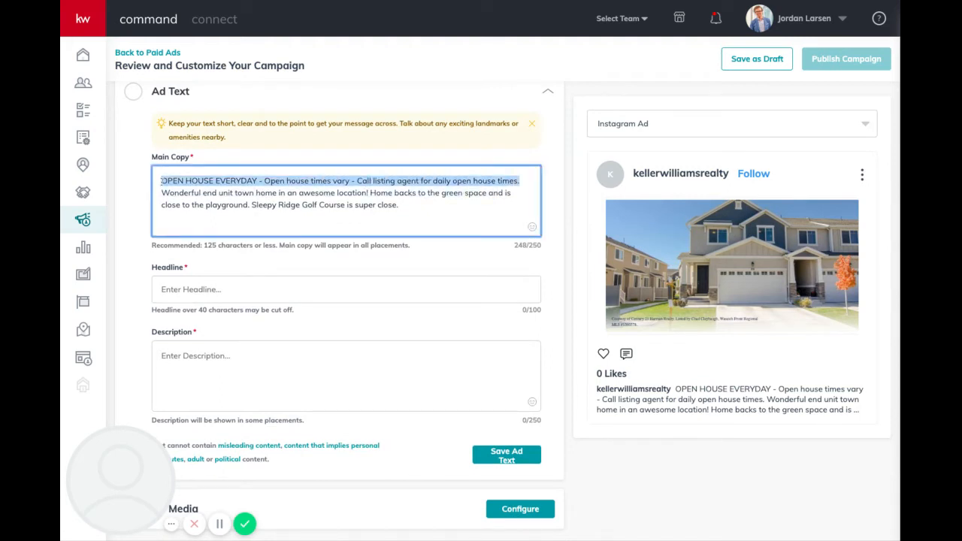
pyautogui.press('BackSpace')
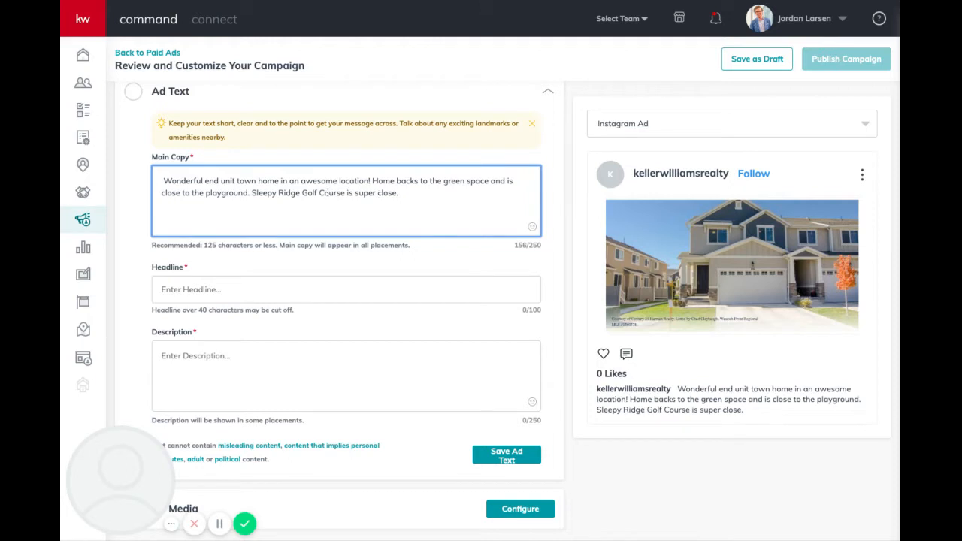
pyautogui.press('Delete')
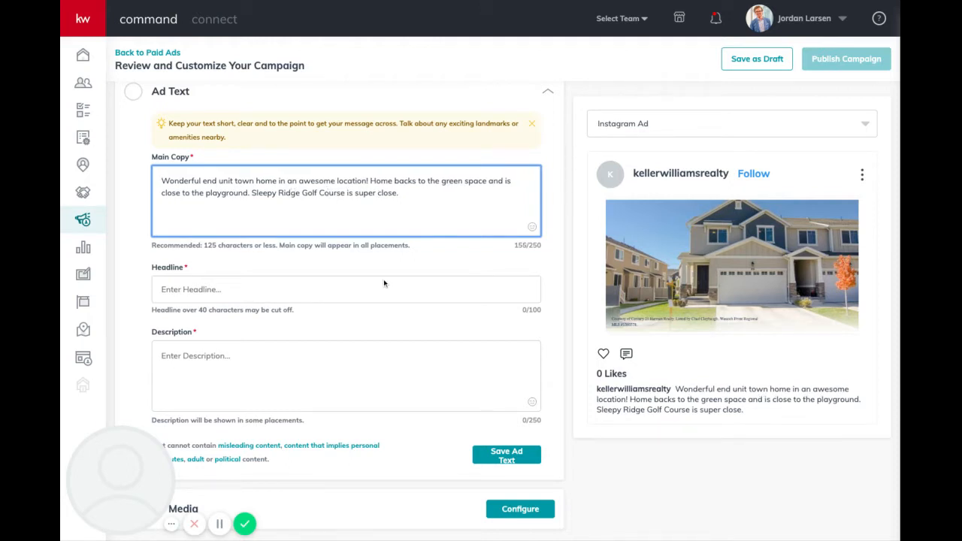
pyautogui.click(366, 289)
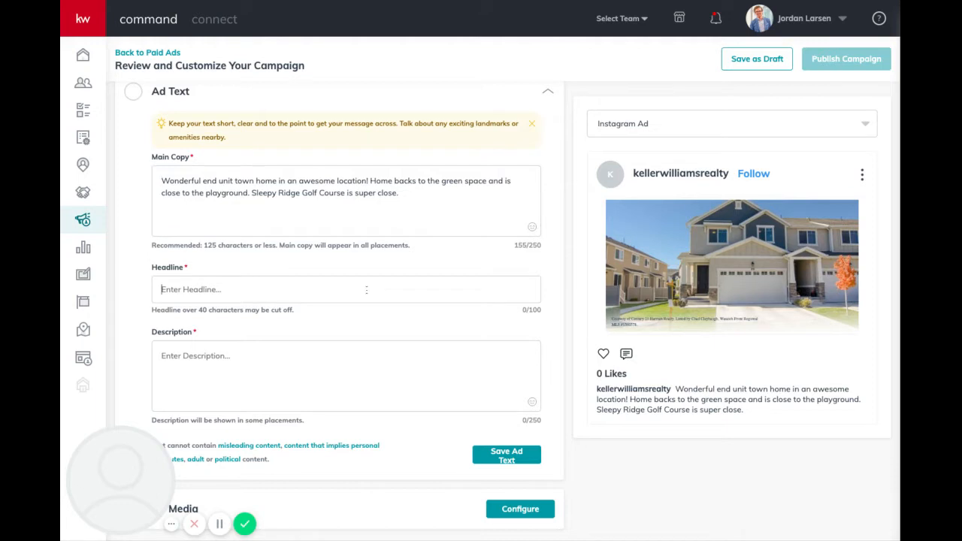
pyautogui.write('Home is waiting!')
# Switch the ad preview to Facebook Preview (mobile).
pyautogui.scroll(-1, 340, 338)
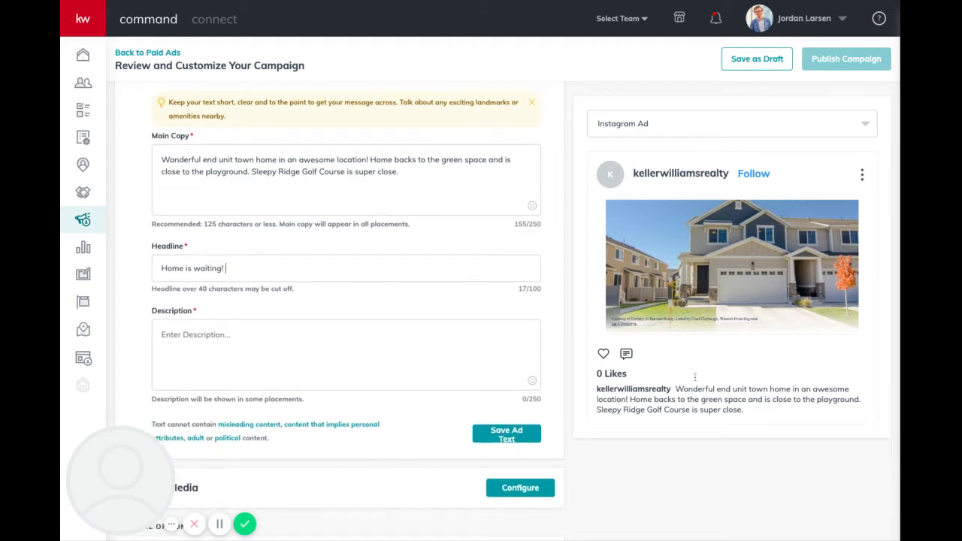
pyautogui.click(697, 128)
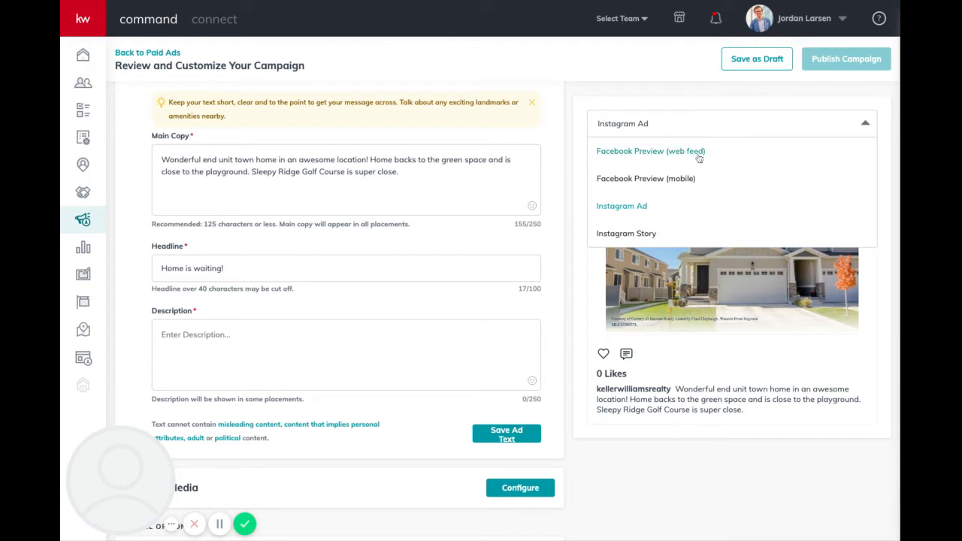
pyautogui.click(686, 184)
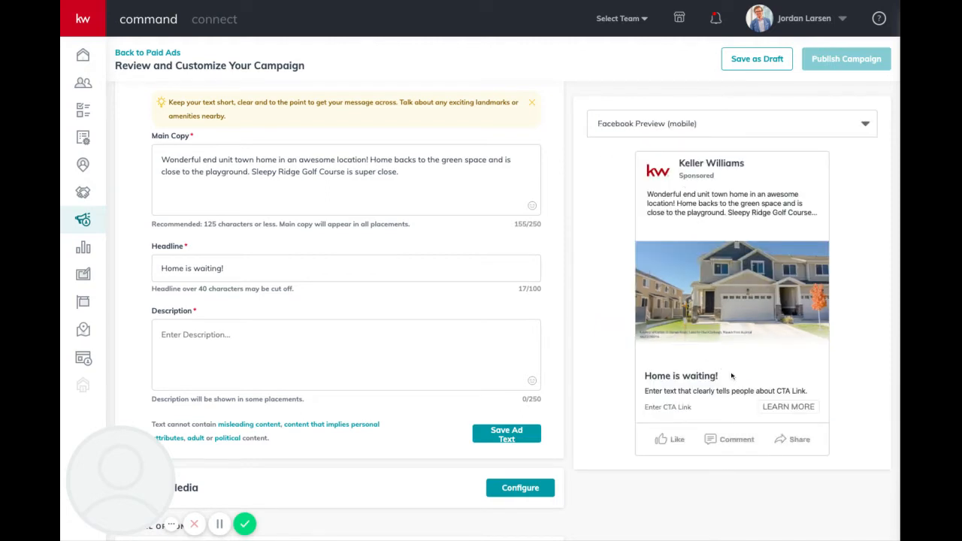
pyautogui.click(480, 361)
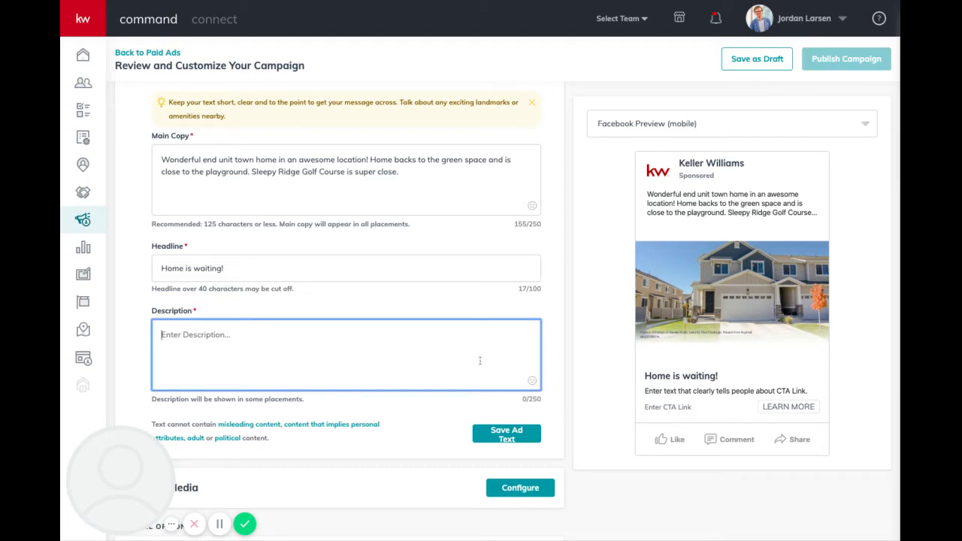
# Enter the description 'Come find your dream home here in Sleepy Ridge!' and save the ad text.
pyautogui.write('Lov')
pyautogui.press('BackSpace')
pyautogui.press('BackSpace')
pyautogui.press('BackSpace')
pyautogui.write('L')
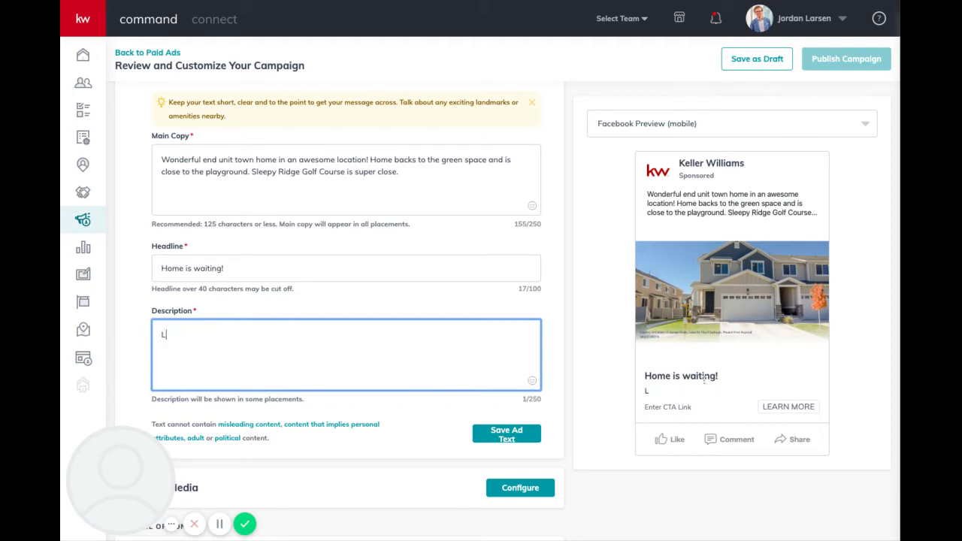
pyautogui.write('earn more about how')
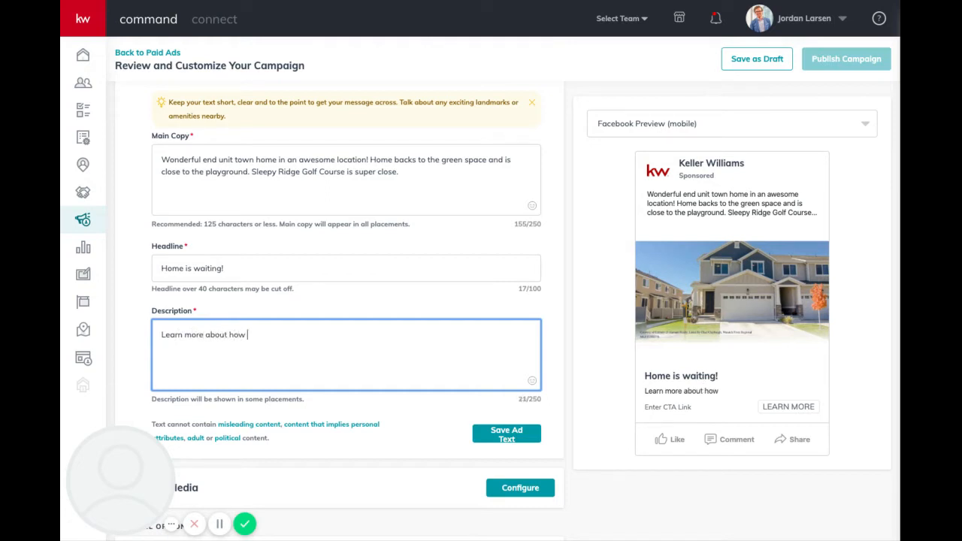
pyautogui.press('BackSpace')
pyautogui.press('BackSpace')
pyautogui.press('BackSpace')
pyautogui.press('BackSpace')
pyautogui.press('BackSpace')
pyautogui.press('BackSpace')
pyautogui.press('BackSpace')
pyautogui.press('BackSpace')
pyautogui.press('BackSpace')
pyautogui.press('BackSpace')
pyautogui.press('BackSpace')
pyautogui.press('BackSpace')
pyautogui.press('BackSpace')
pyautogui.press('BackSpace')
pyautogui.press('BackSpace')
pyautogui.press('BackSpace')
pyautogui.press('BackSpace')
pyautogui.press('BackSpace')
pyautogui.press('BackSpace')
pyautogui.press('BackSpace')
pyautogui.press('BackSpace')
pyautogui.write('come')
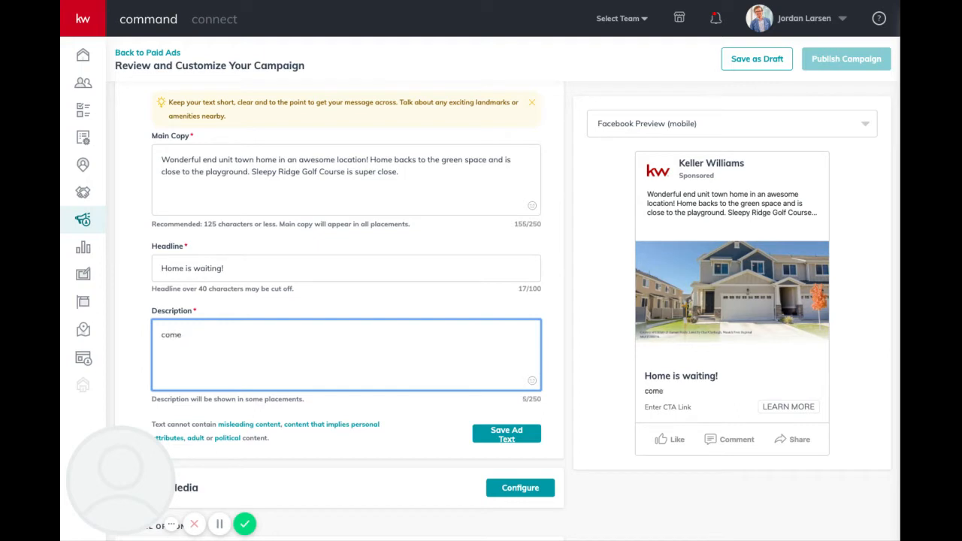
pyautogui.press('BackSpace')
pyautogui.press('BackSpace')
pyautogui.press('BackSpace')
pyautogui.press('BackSpace')
pyautogui.press('BackSpace')
pyautogui.write('find you d')
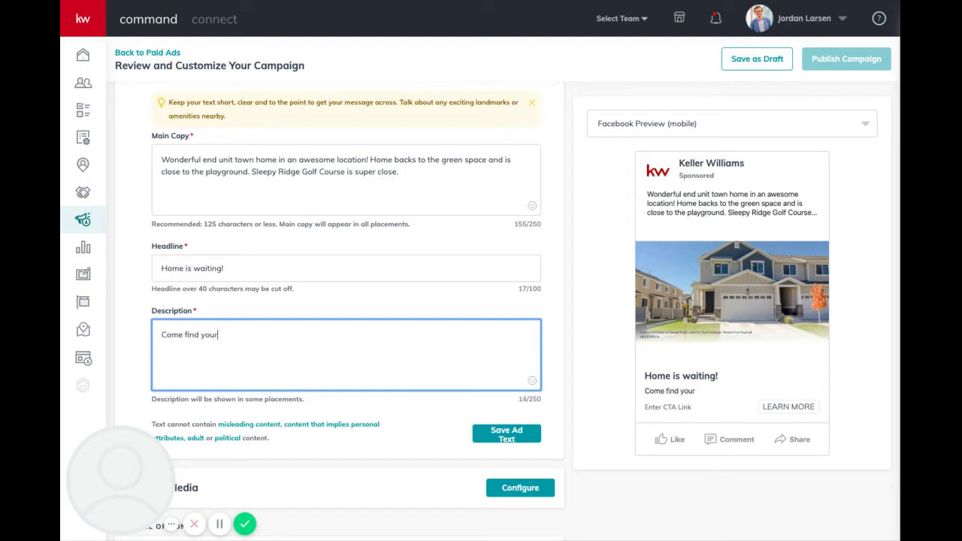
pyautogui.write('dream home her')
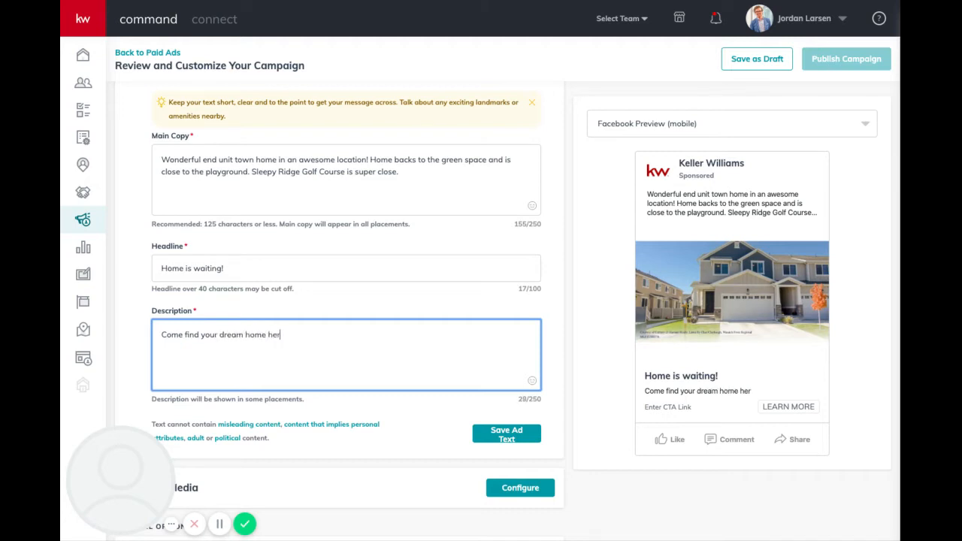
pyautogui.write('e in Sleepy Ridge!')
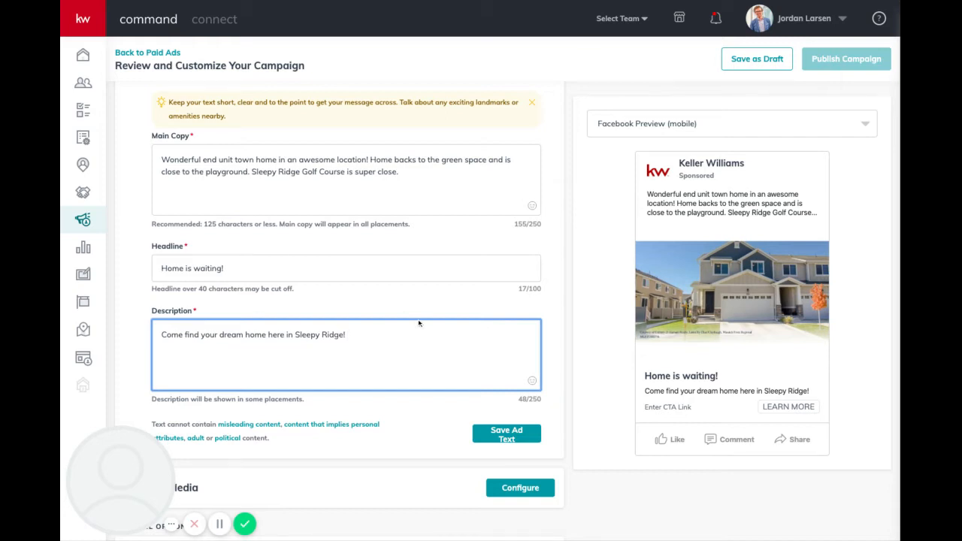
pyautogui.scroll(-1, 246, 277)
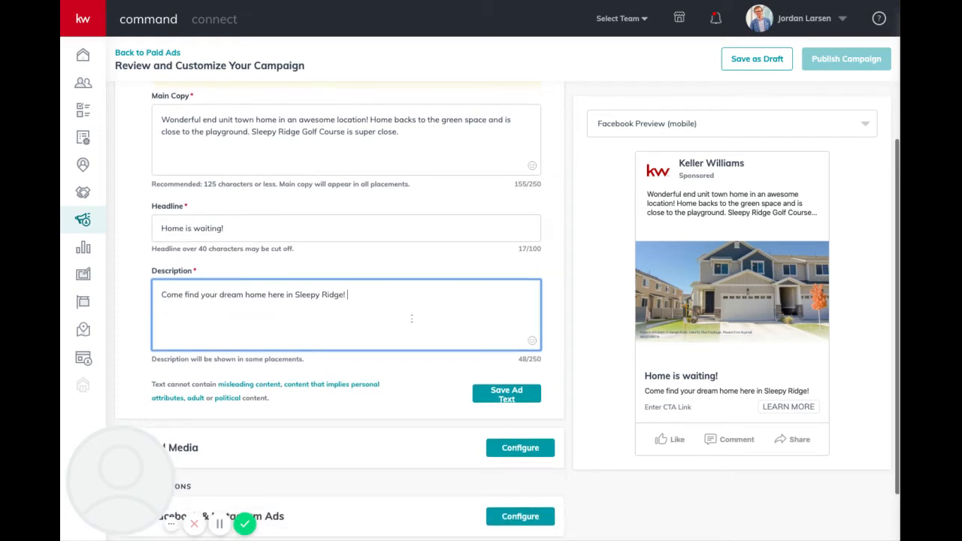
pyautogui.click(522, 397)
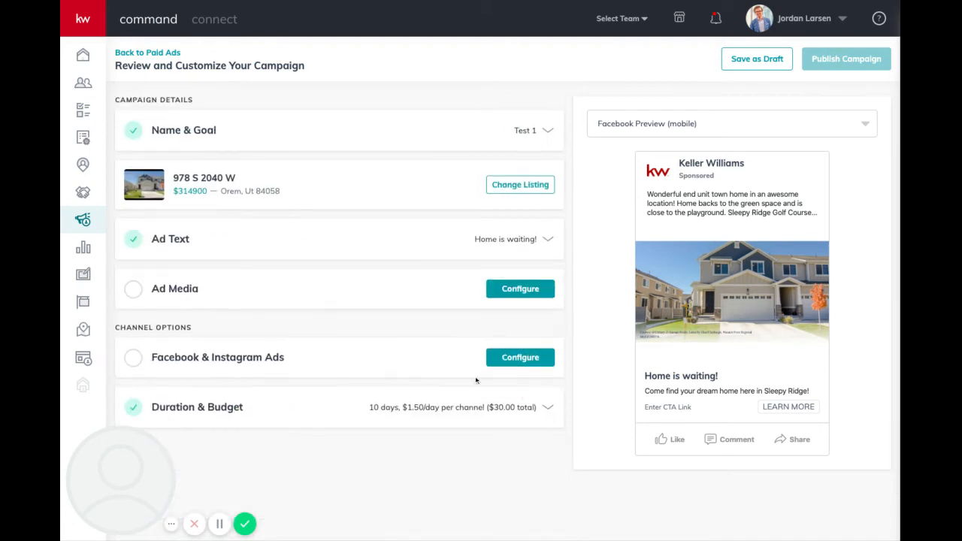
# Add the listing's lake photo to Ad Media, cropped to the wide format, alongside the house photo.
pyautogui.click(522, 290)
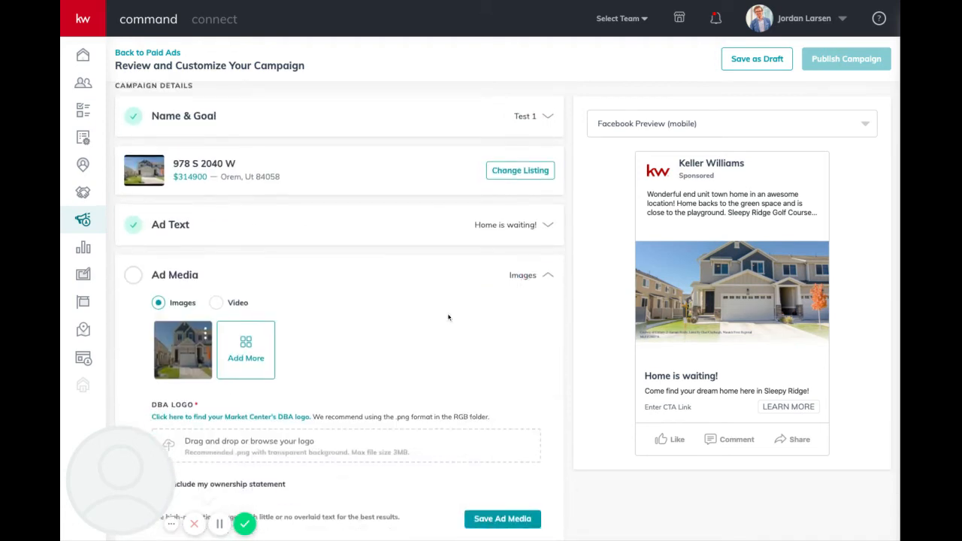
pyautogui.scroll(-2, 338, 301)
pyautogui.click(249, 267)
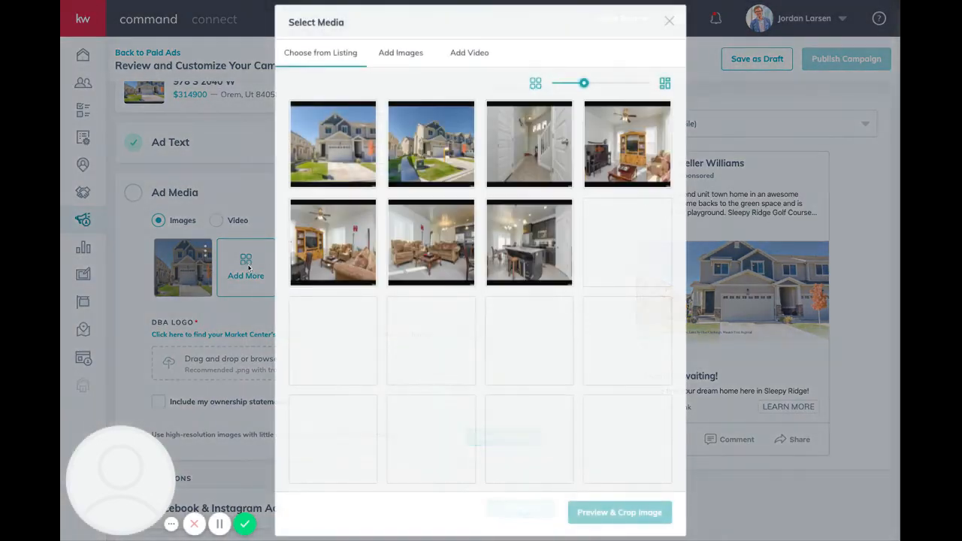
pyautogui.click(449, 155)
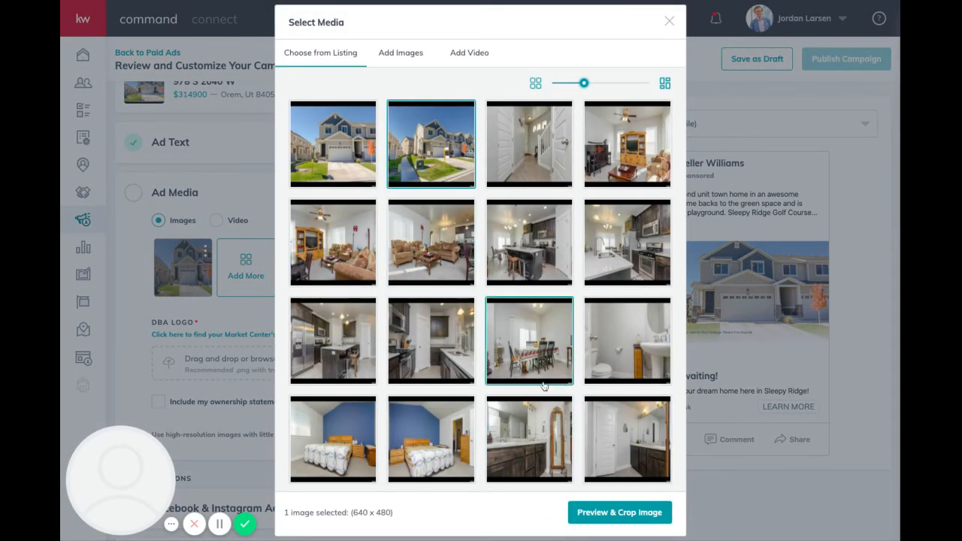
pyautogui.scroll(-1, 451, 421)
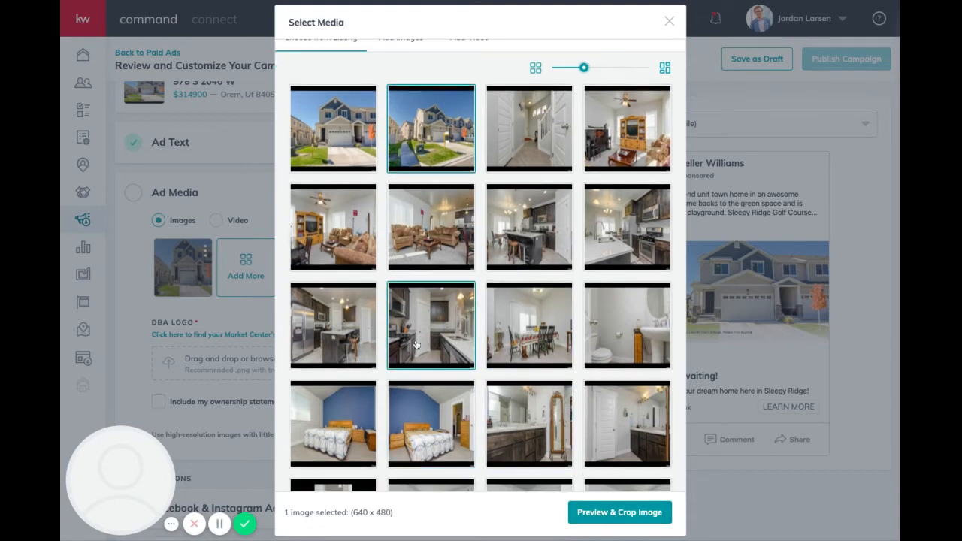
pyautogui.click(387, 340)
pyautogui.click(345, 318)
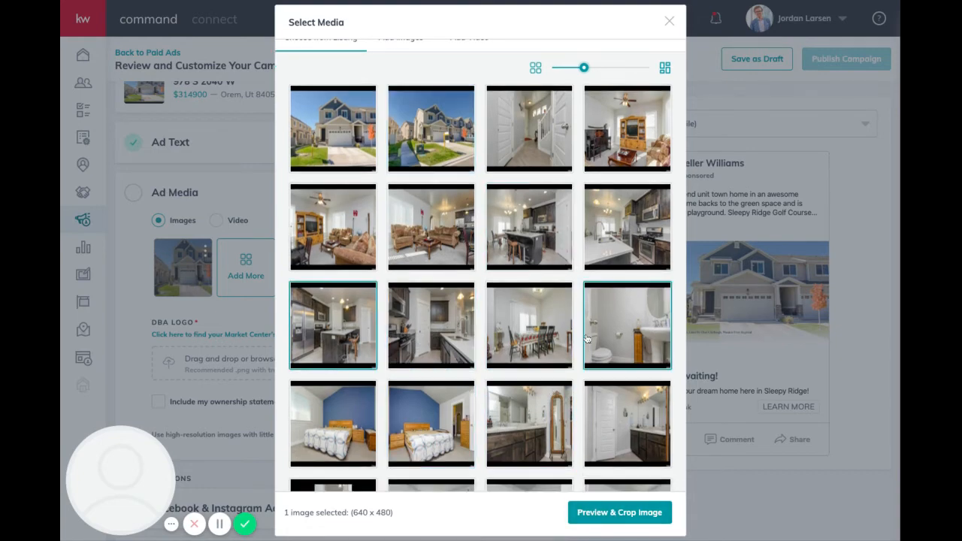
pyautogui.scroll(-3, 587, 340)
pyautogui.scroll(-3, 587, 340)
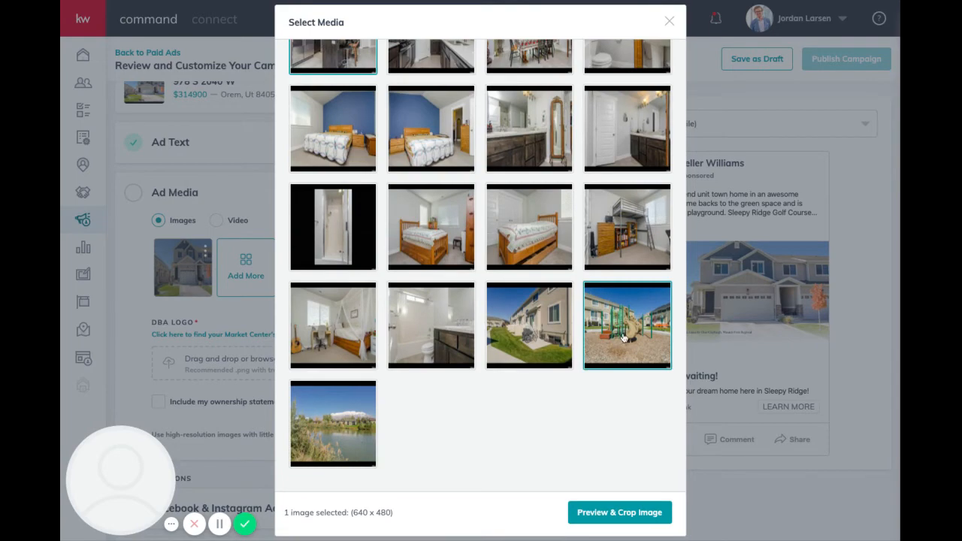
pyautogui.click(363, 458)
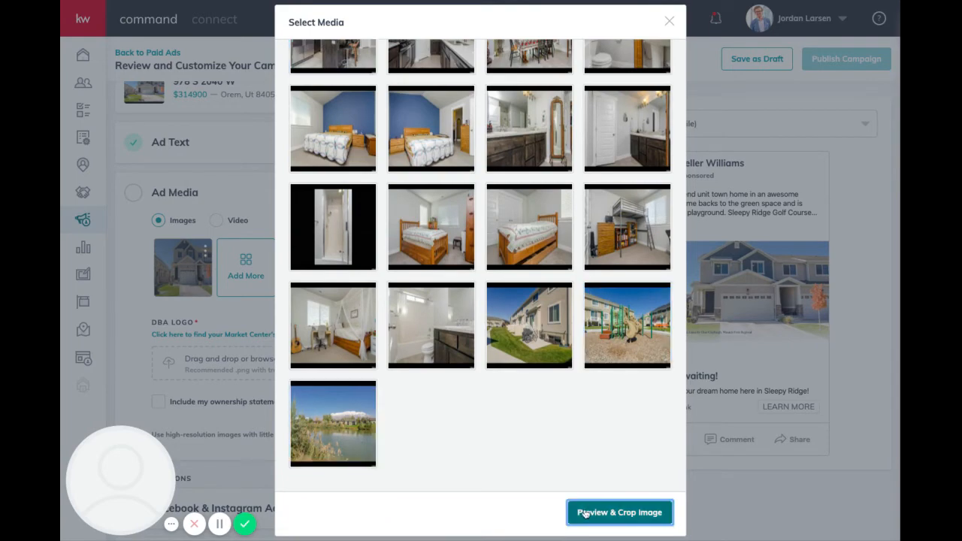
pyautogui.click(584, 513)
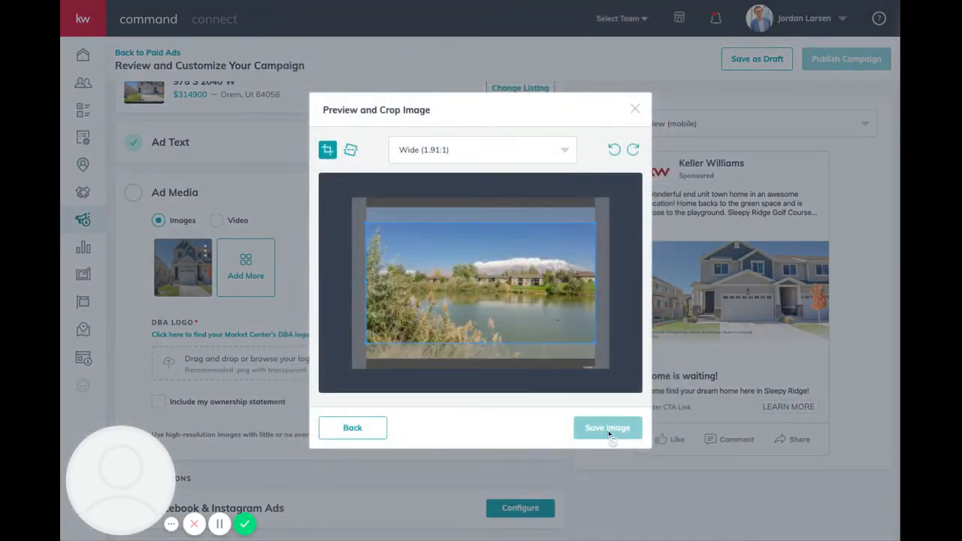
pyautogui.click(608, 428)
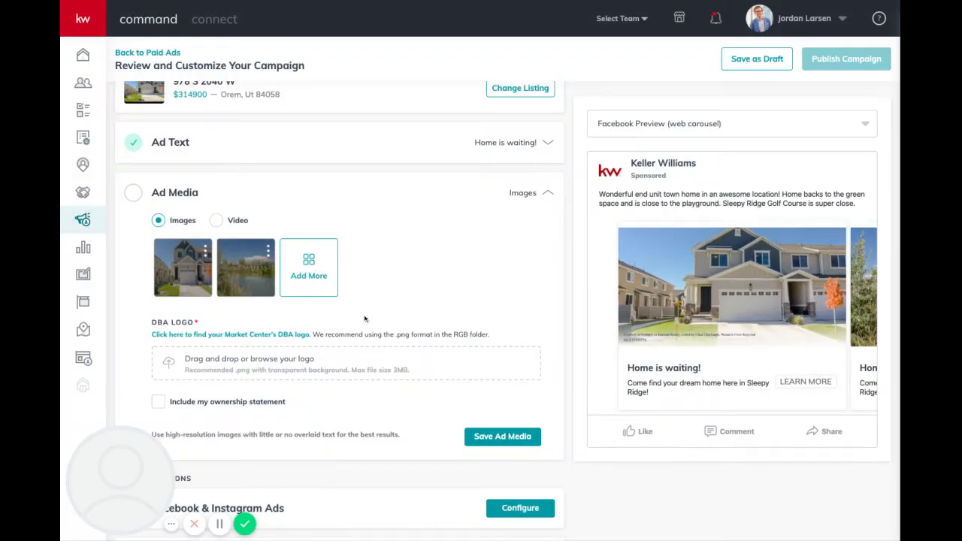
pyautogui.click(312, 275)
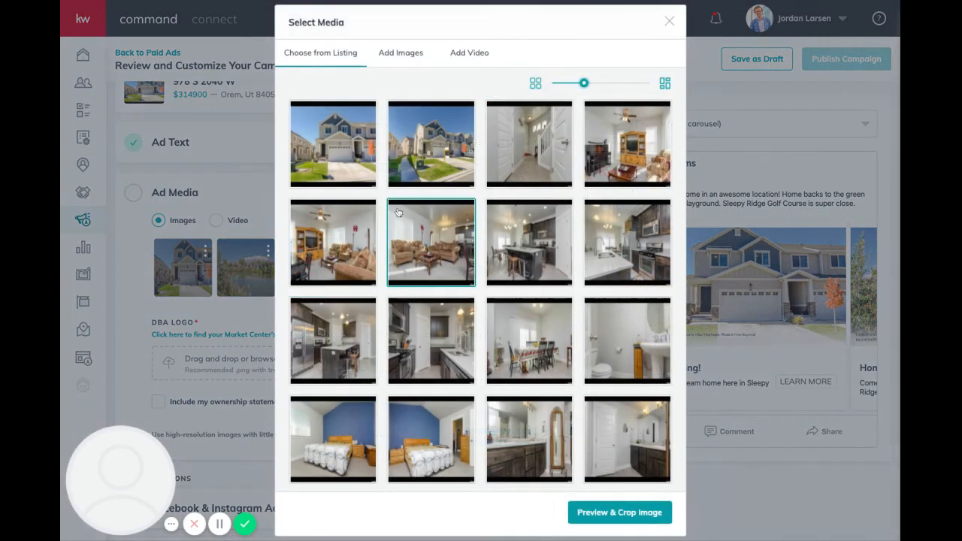
pyautogui.click(521, 231)
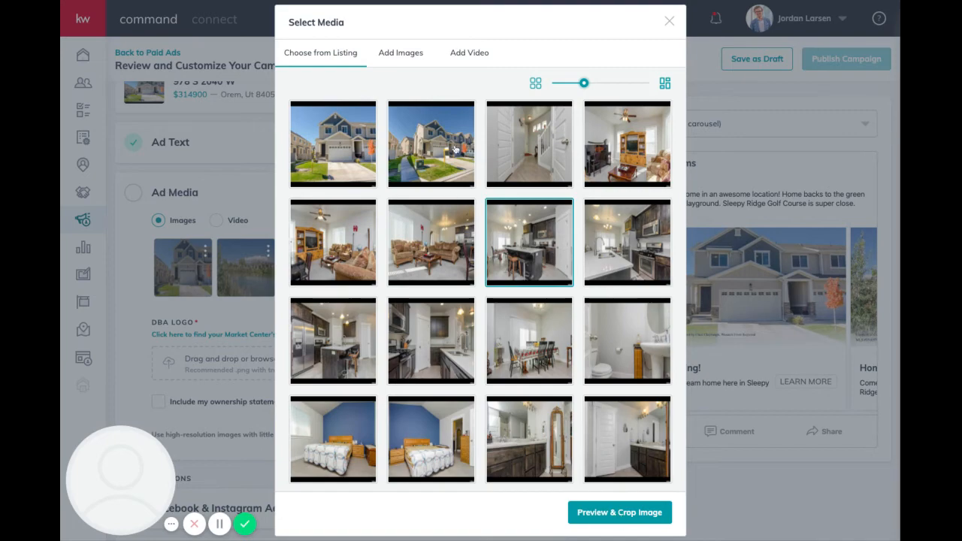
pyautogui.click(524, 169)
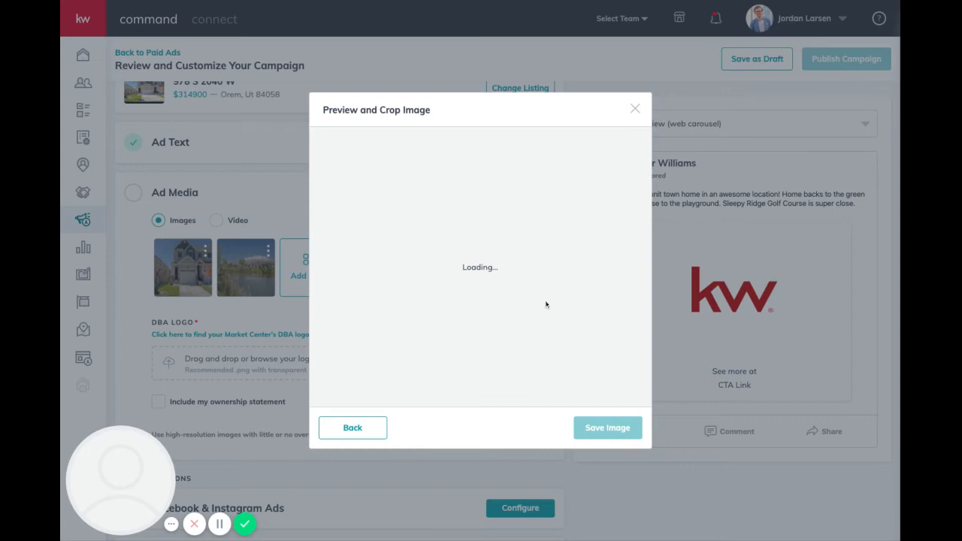
pyautogui.click(635, 110)
pyautogui.scroll(-1, 447, 281)
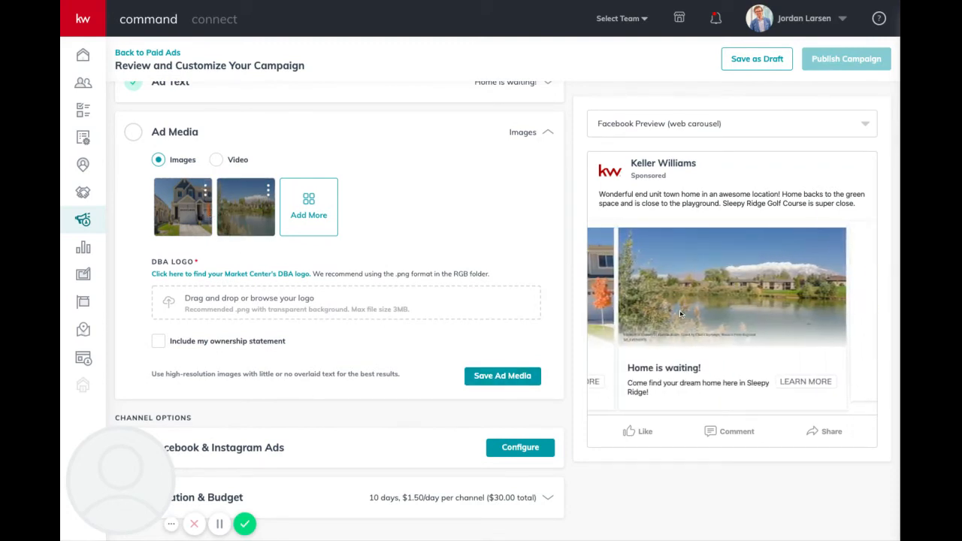
# Upload the Keller Williams Westfield DBA logo (1583453288714.png) and save the ad media.
pyautogui.click(518, 381)
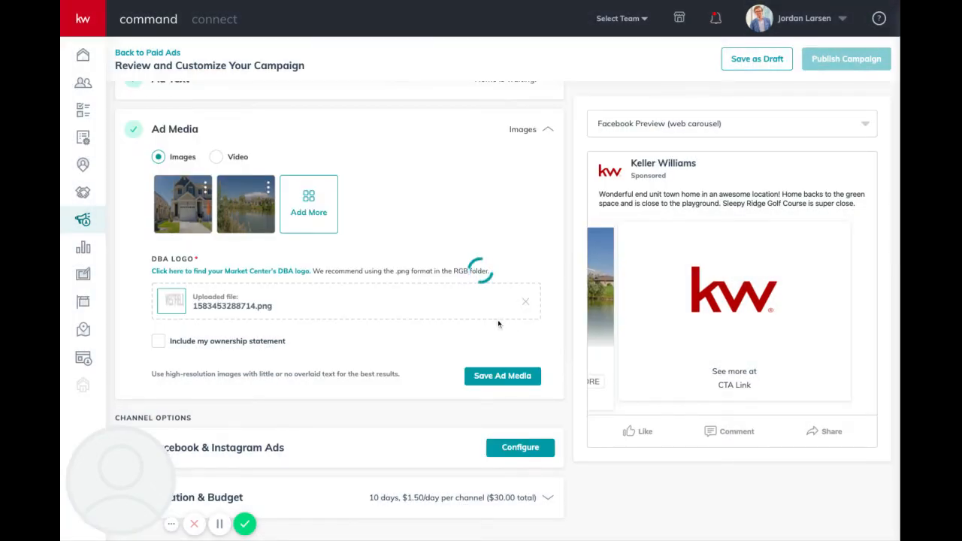
pyautogui.click(504, 376)
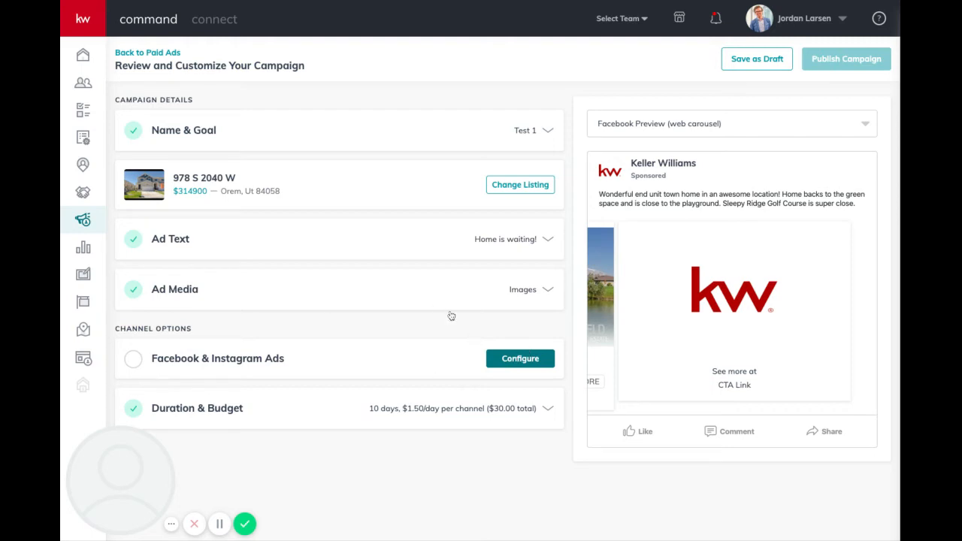
# Set the ad's page to KW Westfield Keller Williams Real Estate.
pyautogui.click(531, 357)
pyautogui.scroll(-3, 513, 363)
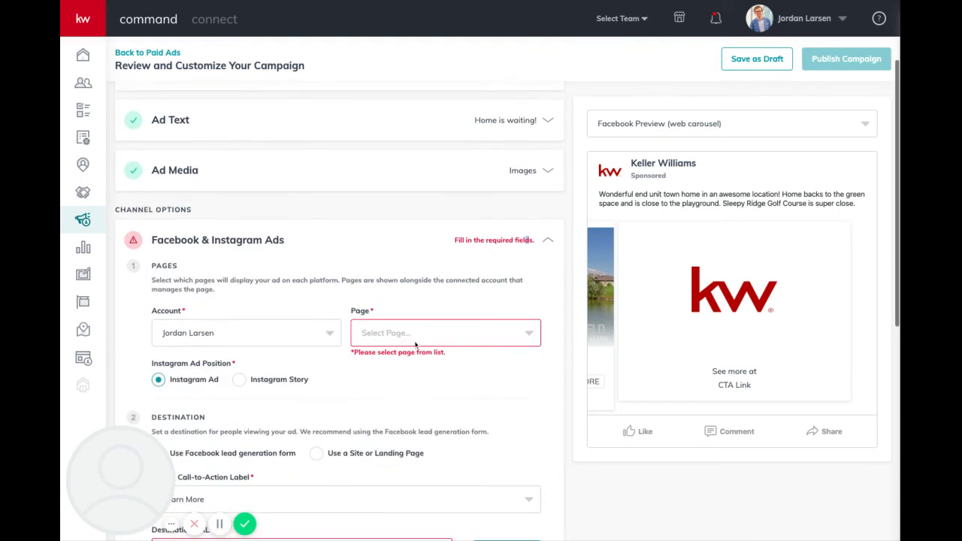
pyautogui.click(433, 314)
pyautogui.click(443, 342)
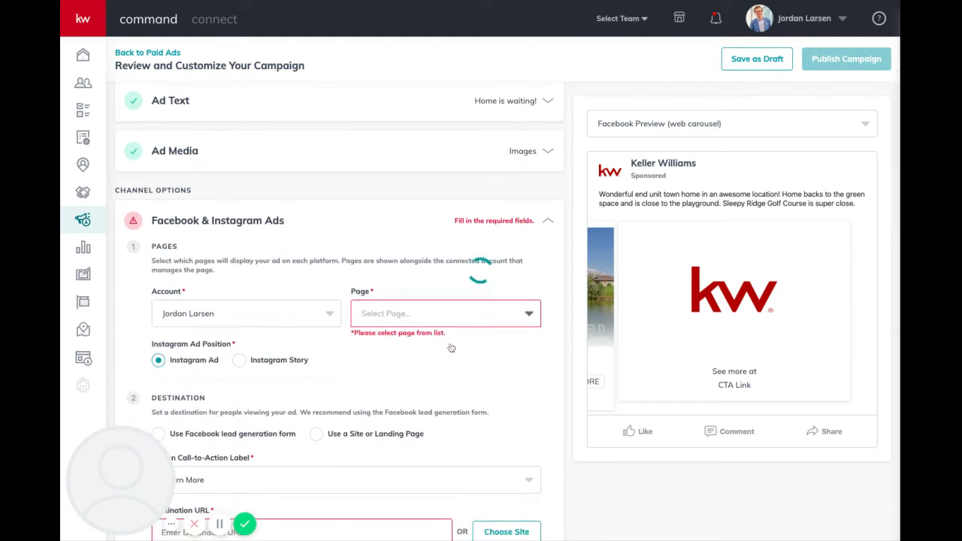
pyautogui.click(490, 315)
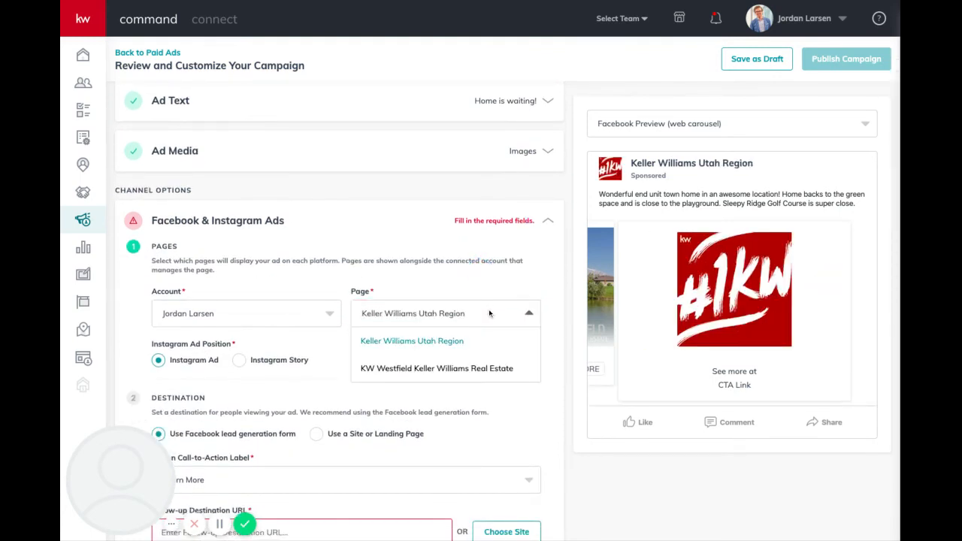
pyautogui.click(482, 367)
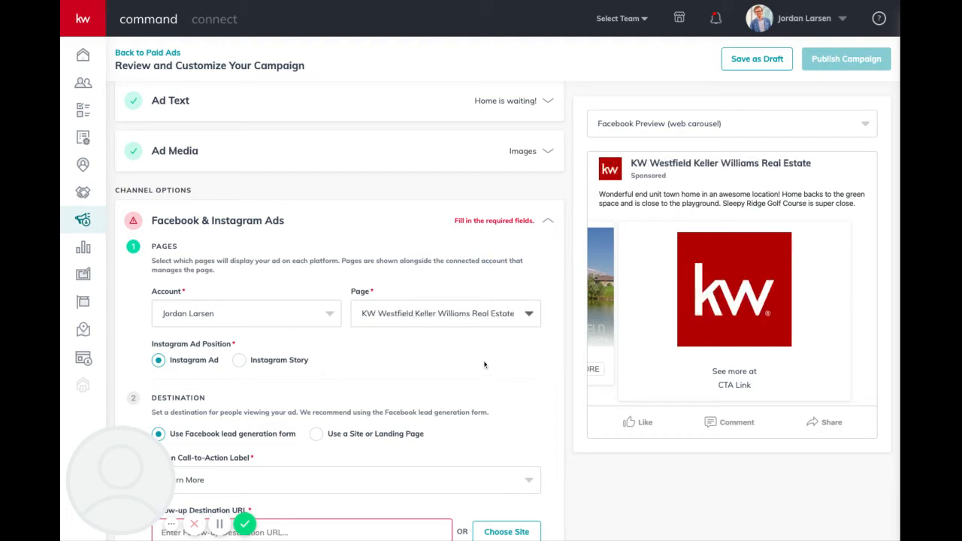
# Keep the Facebook lead generation form destination and open the call-to-action label choices.
pyautogui.scroll(-1, 484, 365)
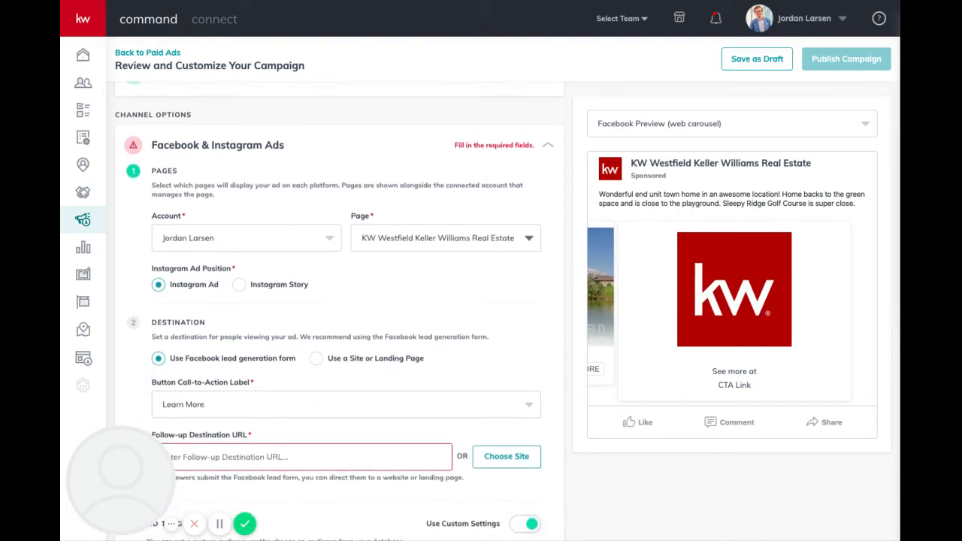
pyautogui.scroll(-1, 507, 311)
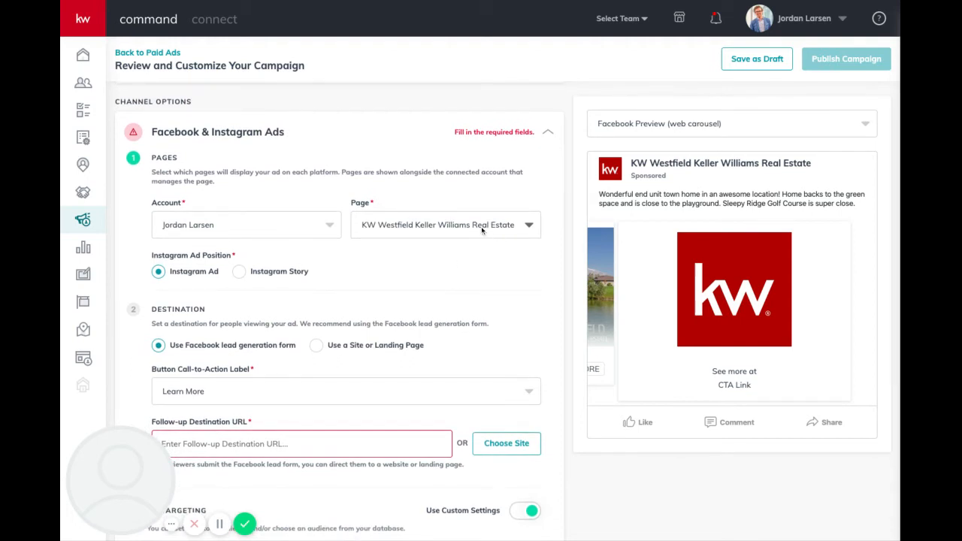
pyautogui.scroll(-1, 470, 284)
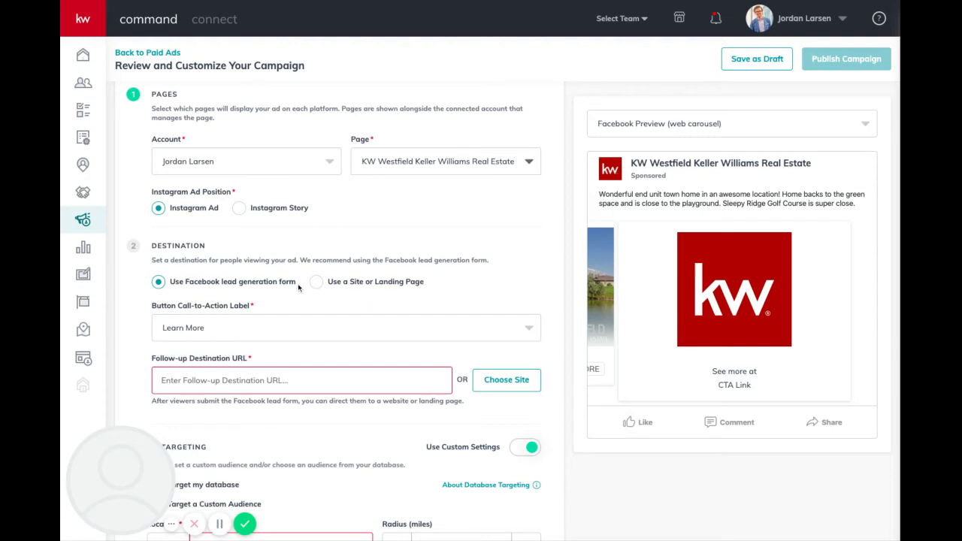
pyautogui.scroll(-1, 298, 284)
pyautogui.moveTo(298, 282); pyautogui.dragTo(169, 287)
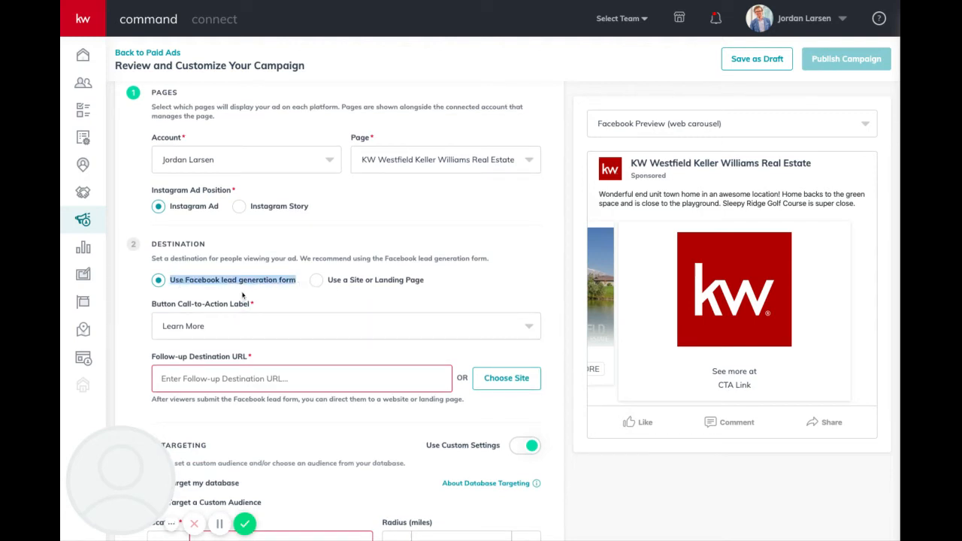
pyautogui.click(274, 294)
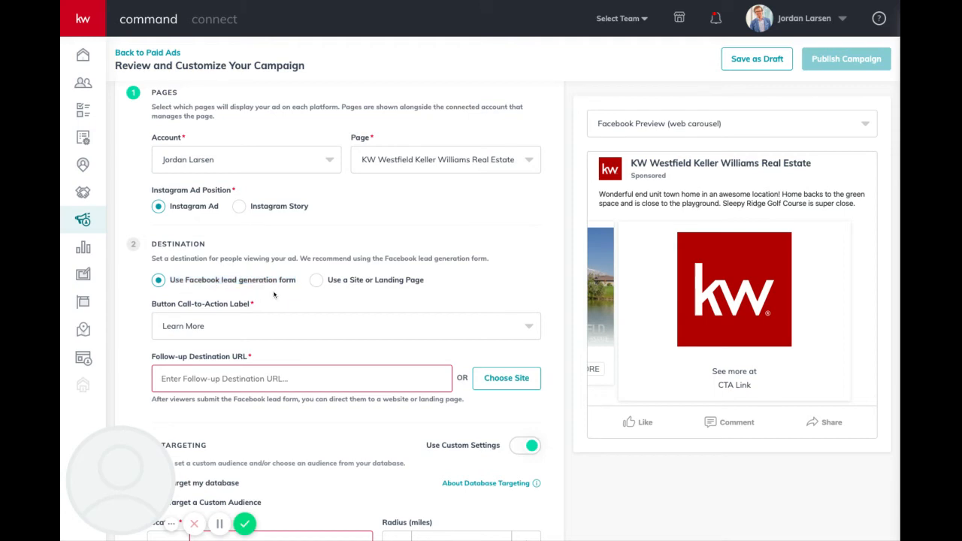
pyautogui.scroll(-1, 362, 291)
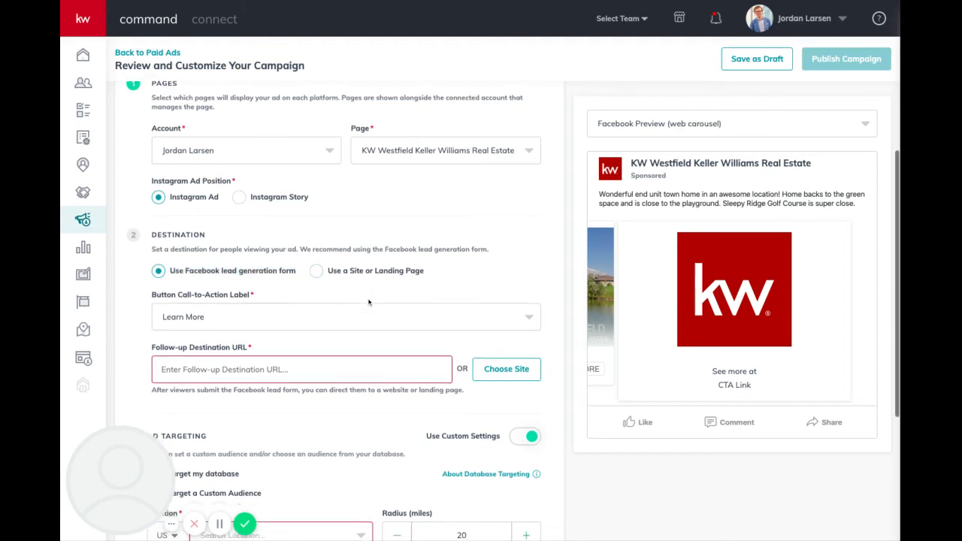
pyautogui.click(449, 285)
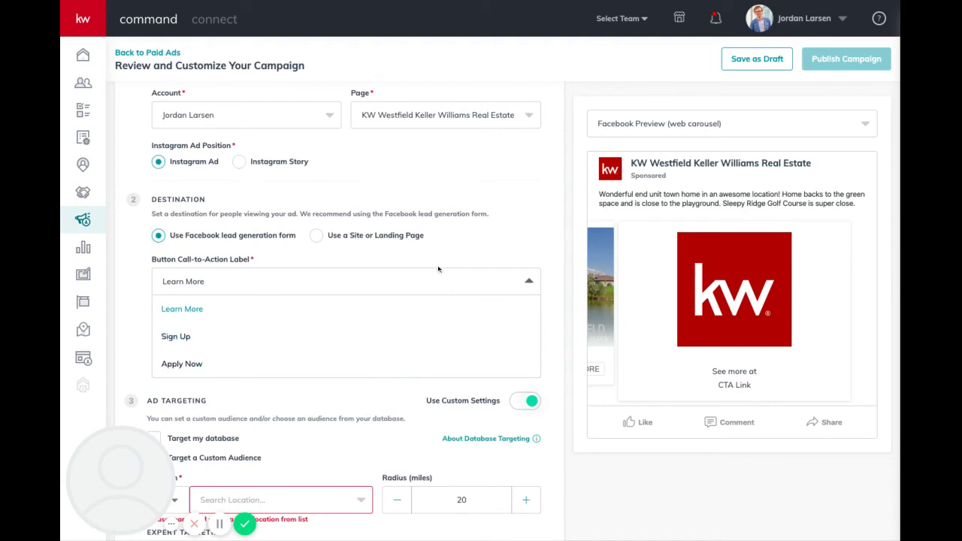
# Keep the Learn More button and set the follow-up URL to the Download My App link.
pyautogui.click(491, 249)
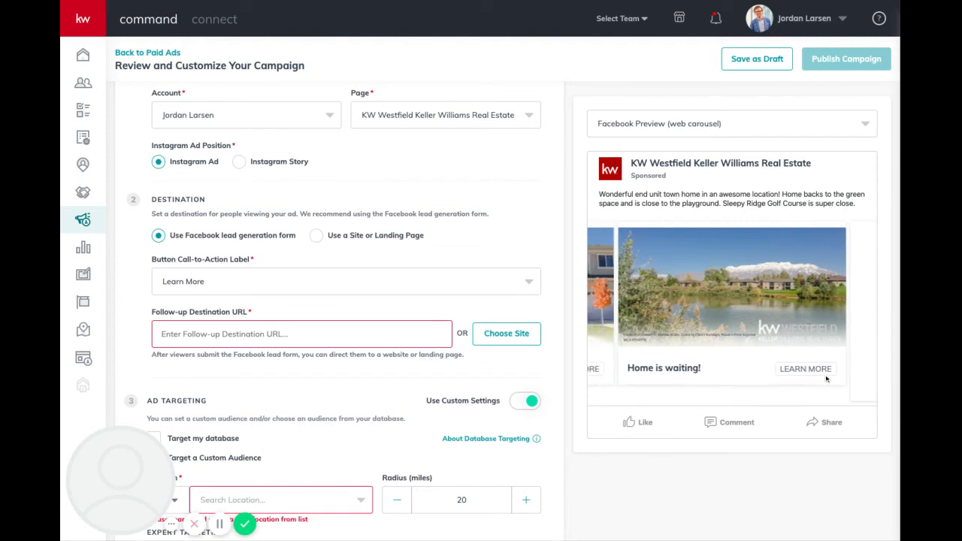
pyautogui.scroll(-1, 385, 328)
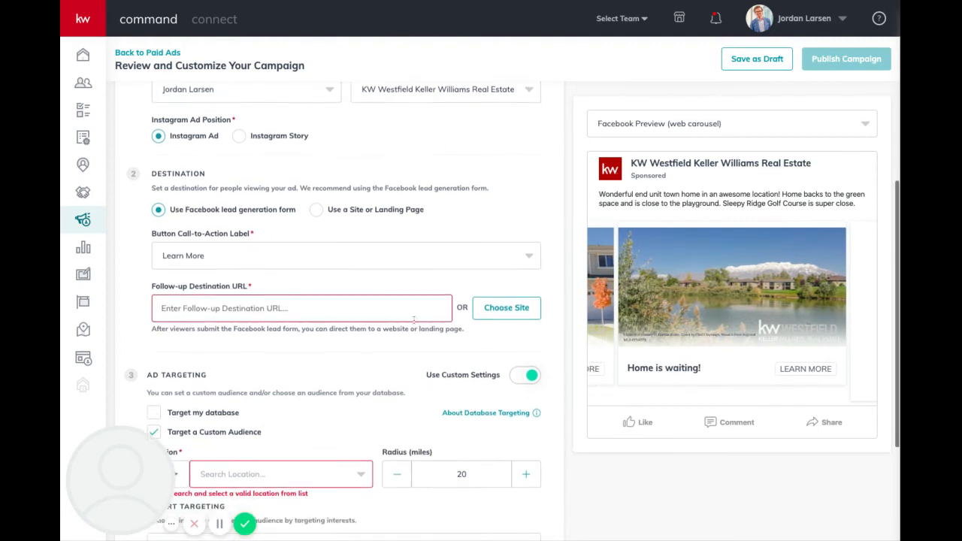
pyautogui.click(504, 311)
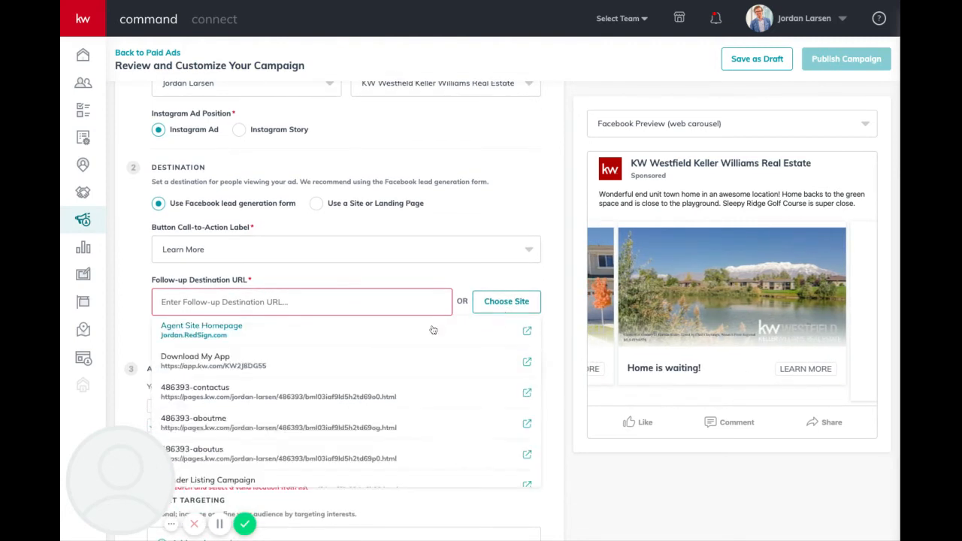
pyautogui.scroll(-1, 405, 330)
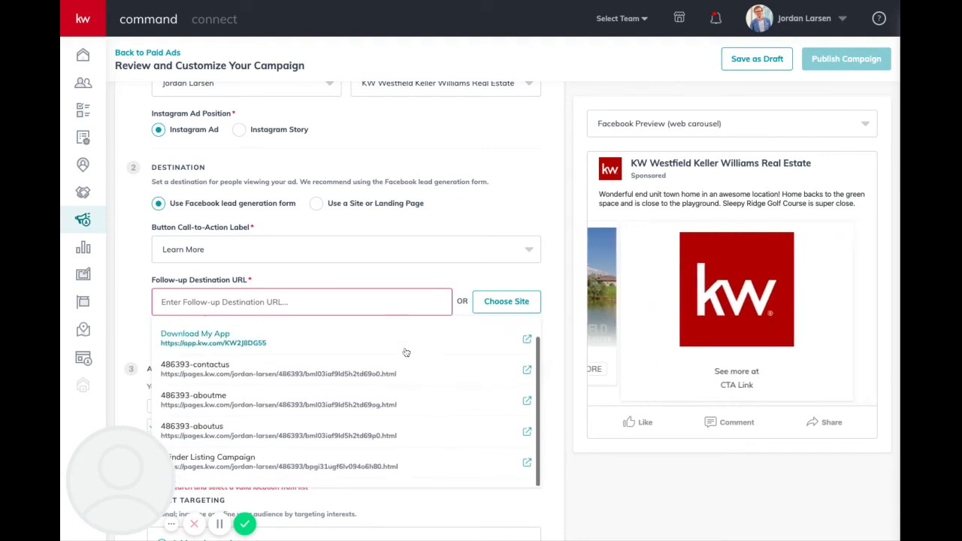
pyautogui.scroll(-1, 404, 353)
pyautogui.scroll(-1, 403, 351)
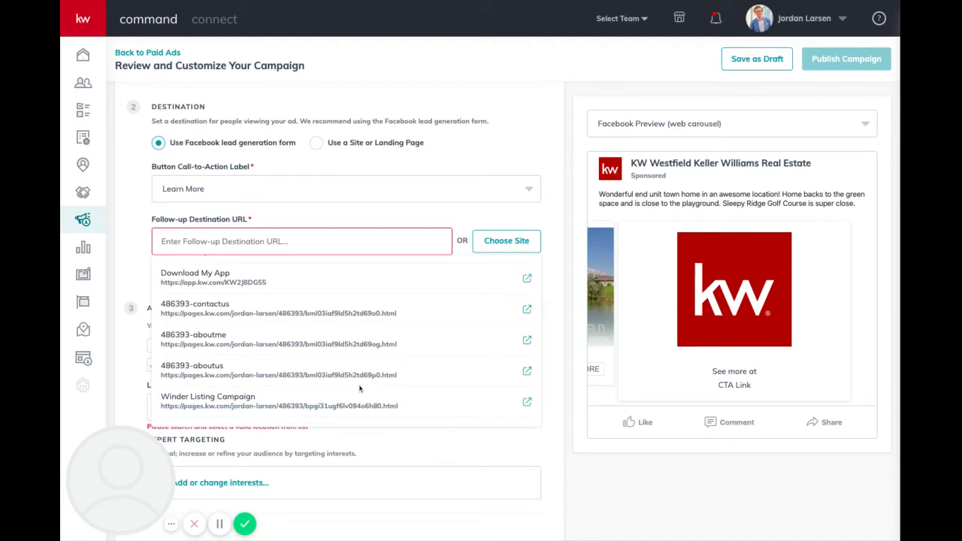
pyautogui.scroll(1, 381, 354)
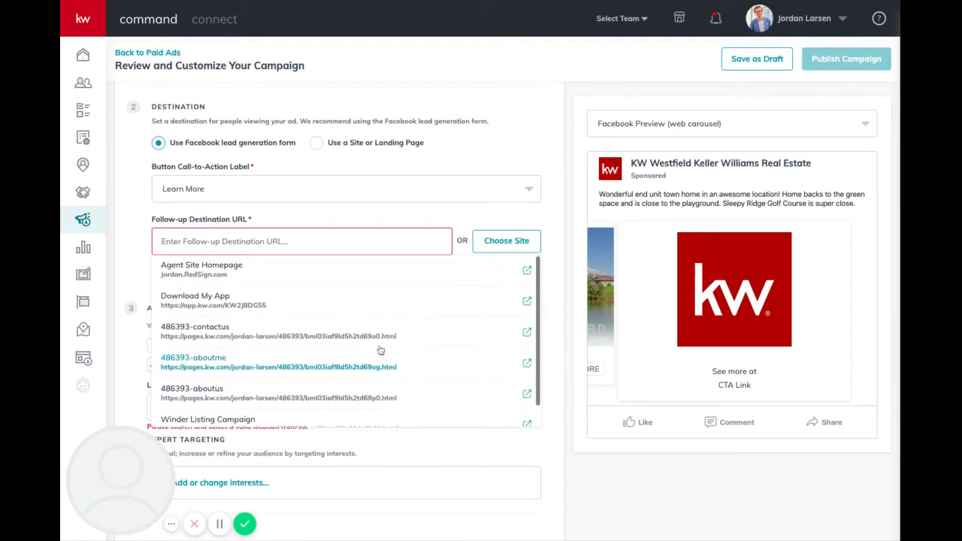
pyautogui.click(308, 302)
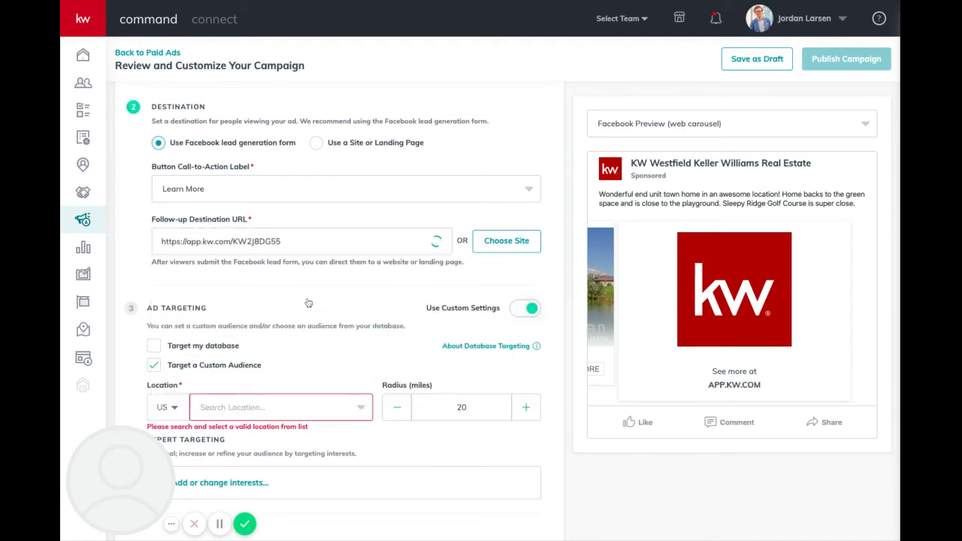
# Turn off Use Custom Settings so audience targeting stays automatic.
pyautogui.scroll(-2, 340, 310)
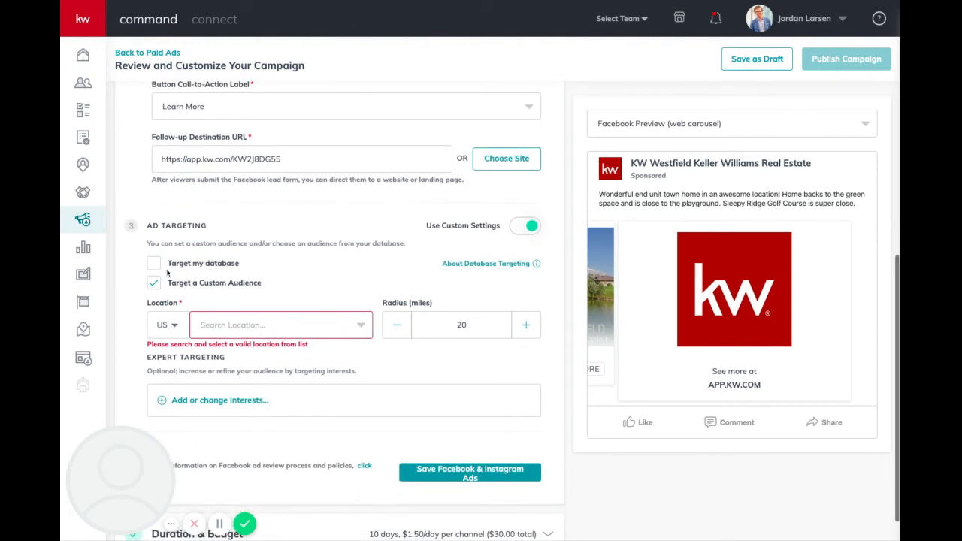
pyautogui.click(530, 224)
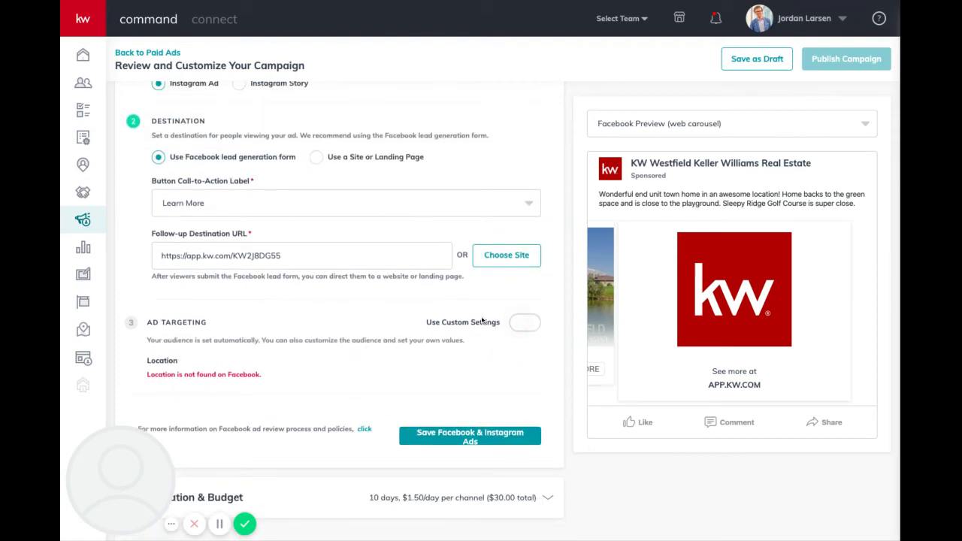
pyautogui.click(524, 325)
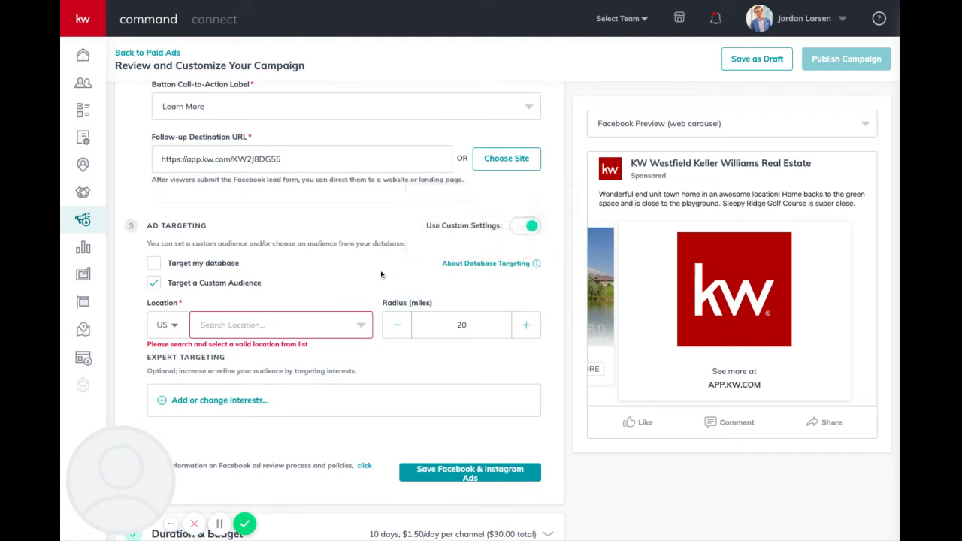
pyautogui.click(525, 227)
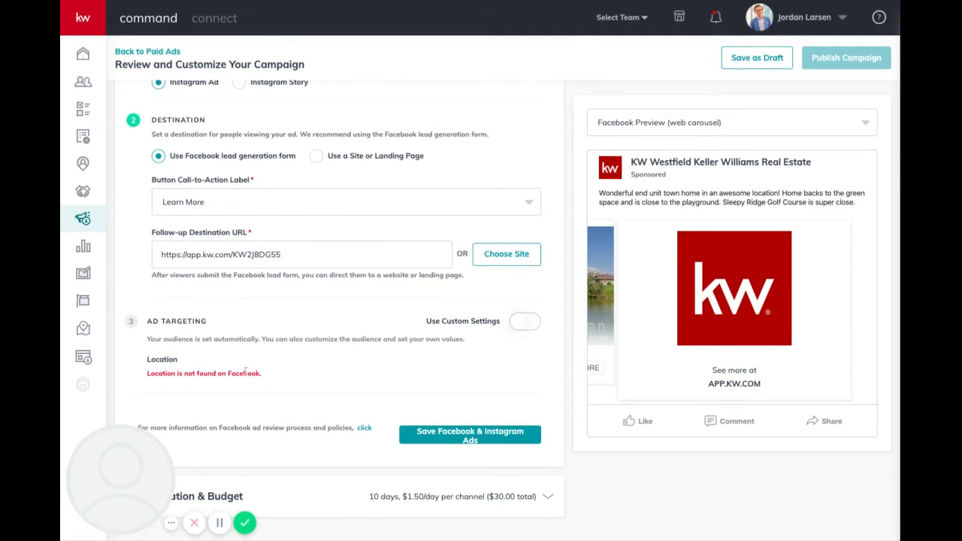
pyautogui.scroll(1, 203, 366)
pyautogui.scroll(-1, 203, 367)
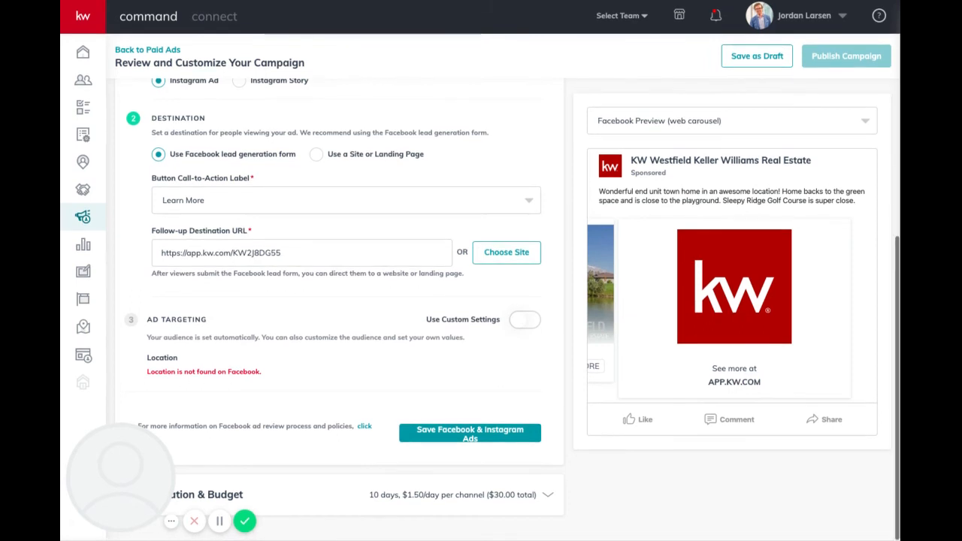
# Save the Facebook & Instagram ads, then save a 10-day, Mar 6–16, $30 total budget.
pyautogui.click(461, 439)
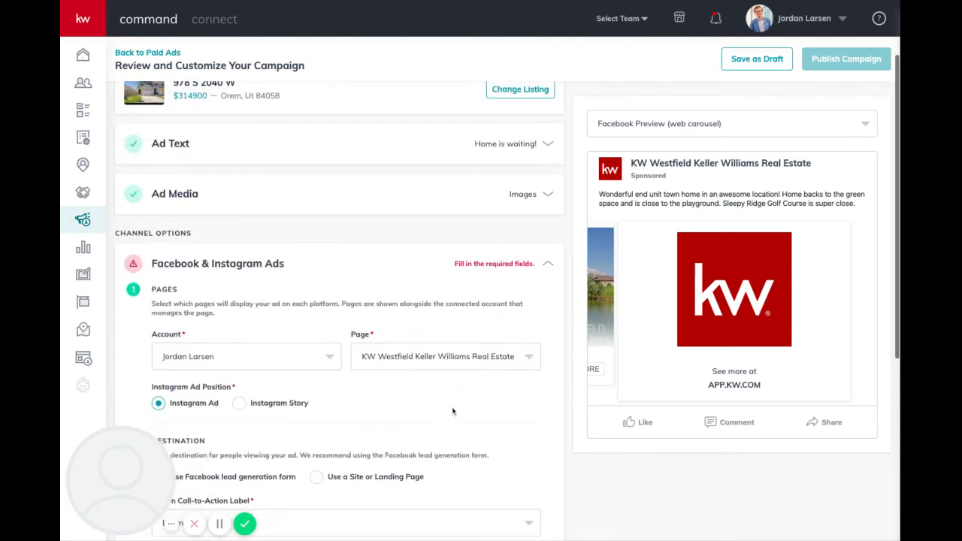
pyautogui.scroll(-4, 504, 270)
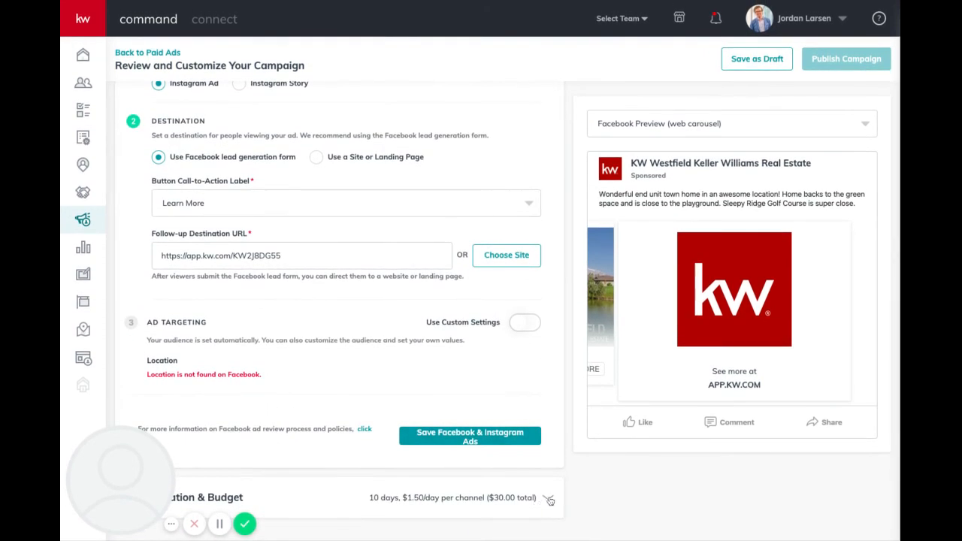
pyautogui.click(547, 497)
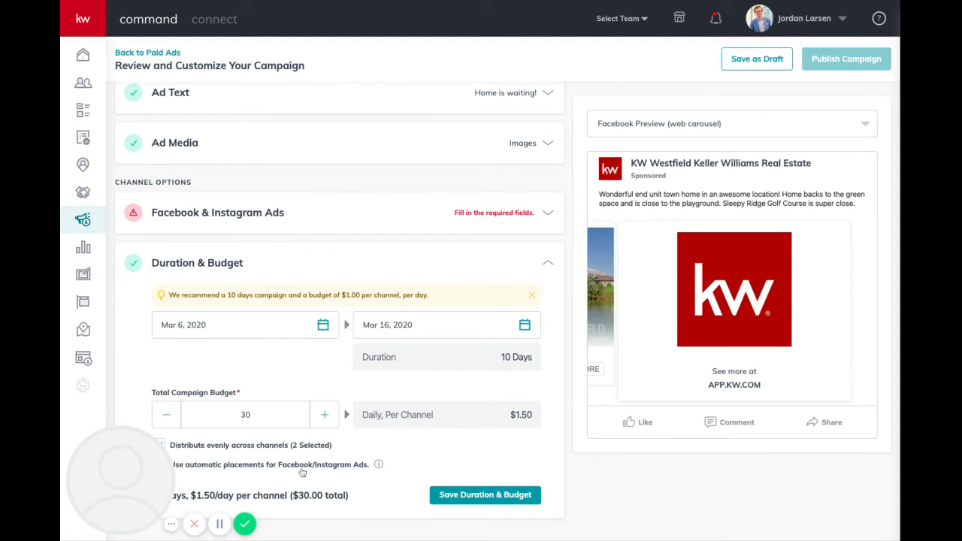
pyautogui.moveTo(380, 466)
pyautogui.click(480, 495)
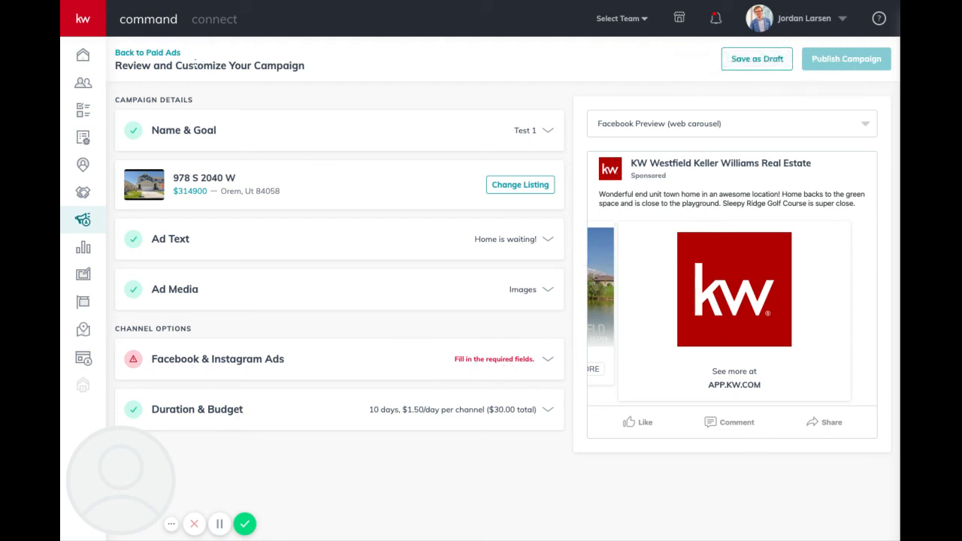
# Go back to Paid Ads and confirm leaving the campaign page.
pyautogui.click(170, 55)
pyautogui.click(446, 309)
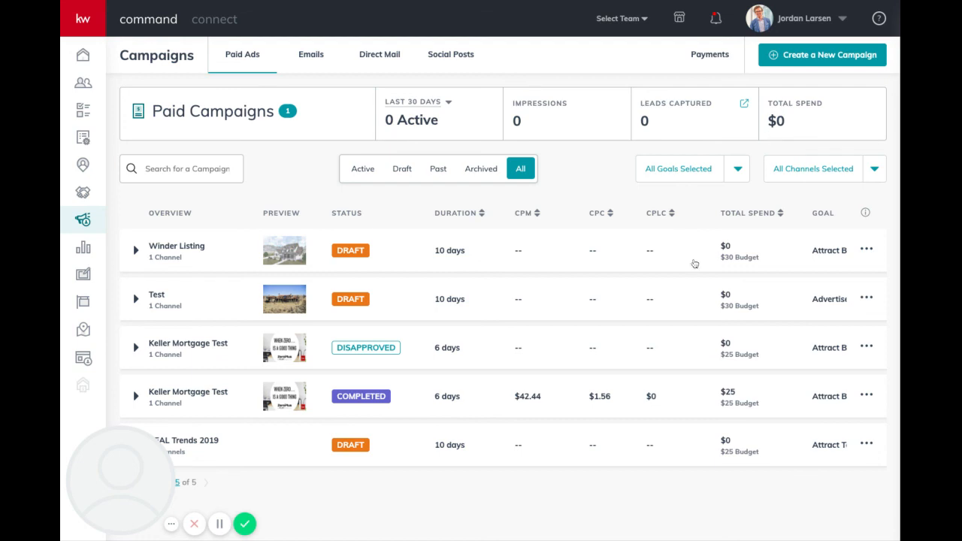
# Expand Winder Listing to view its 03/06–03/16 Facebook/Instagram draft with a $30 budget.
pyautogui.click(136, 251)
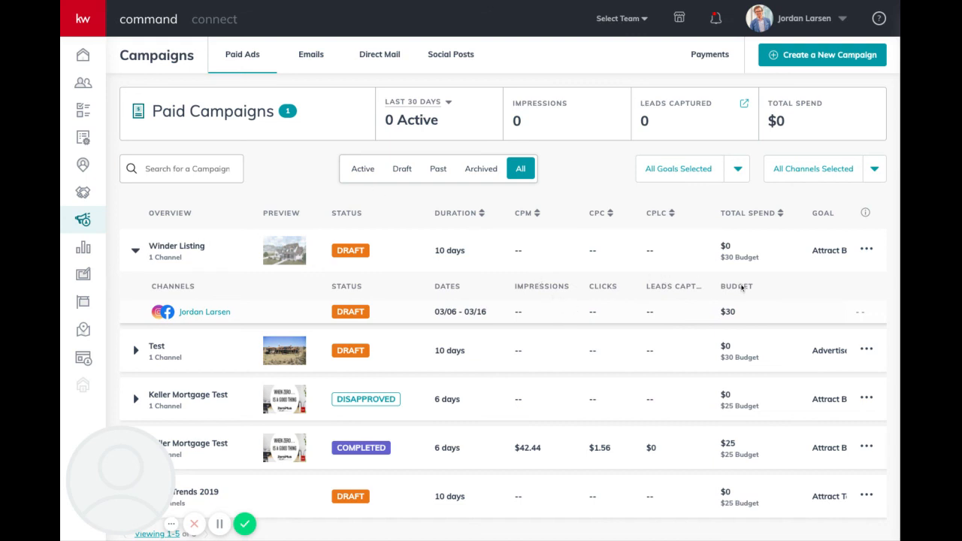
pyautogui.click(867, 249)
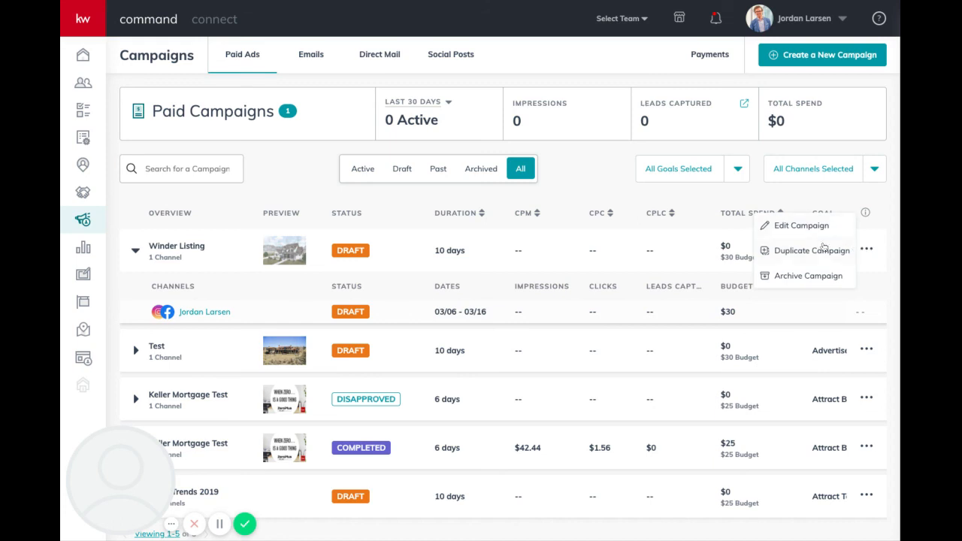
pyautogui.click(694, 201)
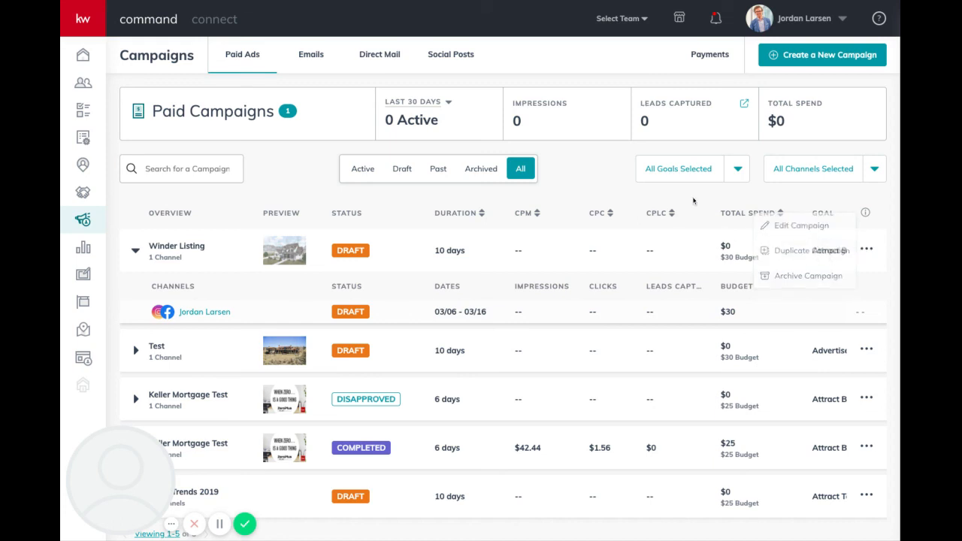